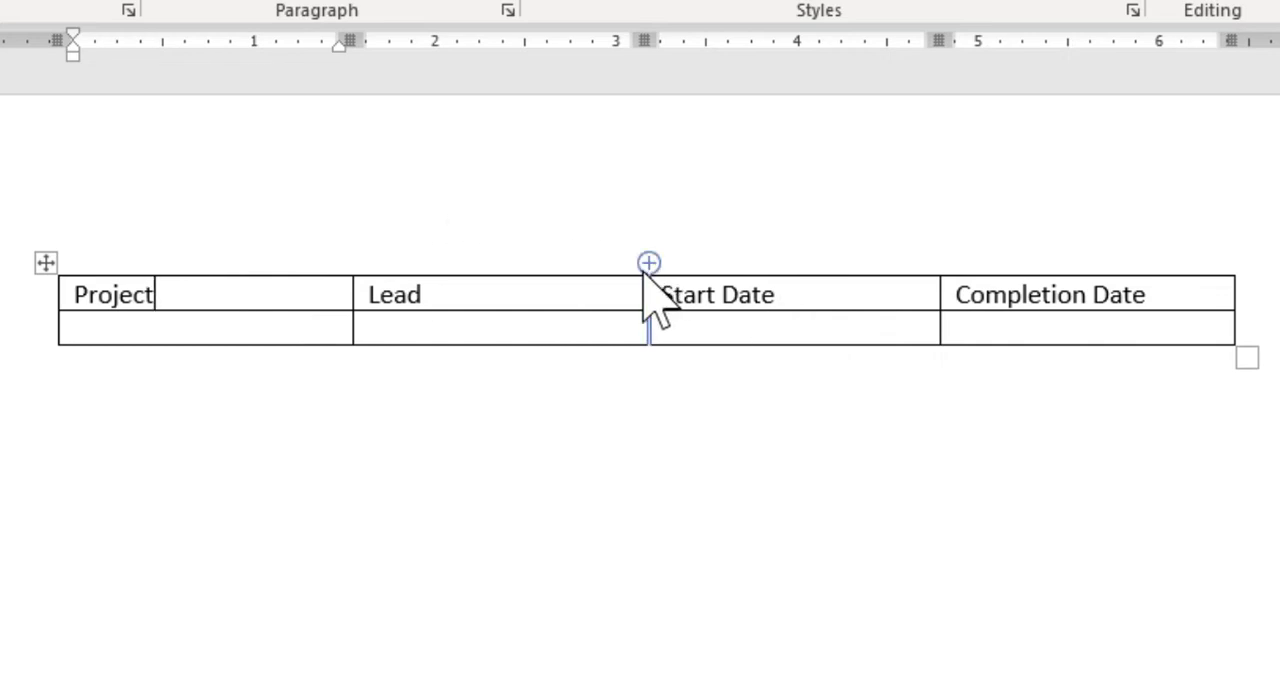
Insert a row above the table's header row, and undo the insertion.
{"action": "key", "text": "ctrl"}
{"action": "mouse_move", "coordinate": [36, 313]}
{"action": "key", "text": "ctrl"}
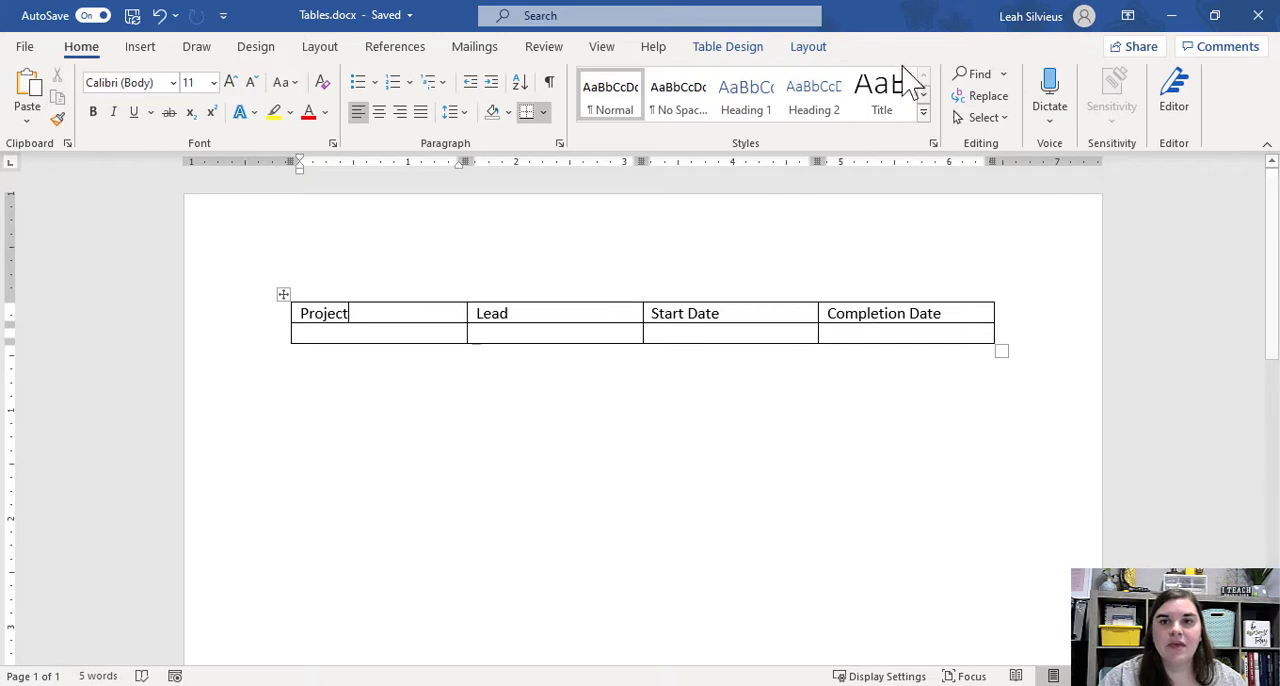
{"action": "left_click", "coordinate": [810, 50]}
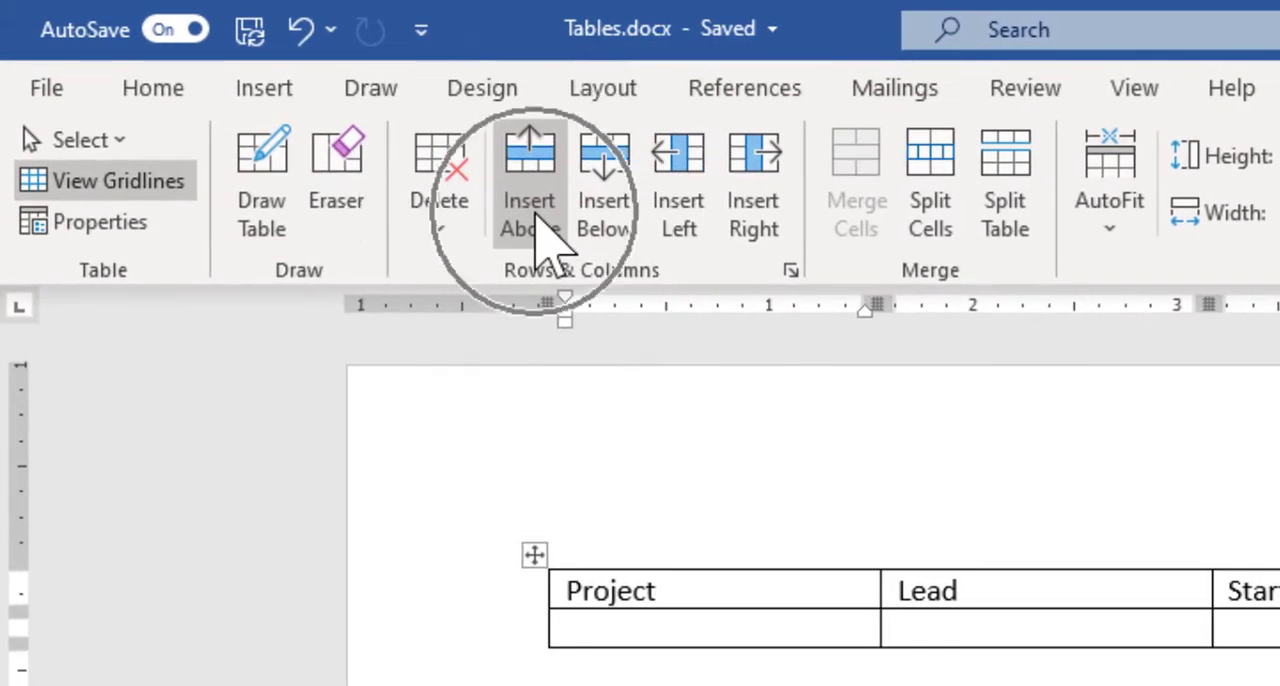
{"action": "left_click", "coordinate": [534, 214]}
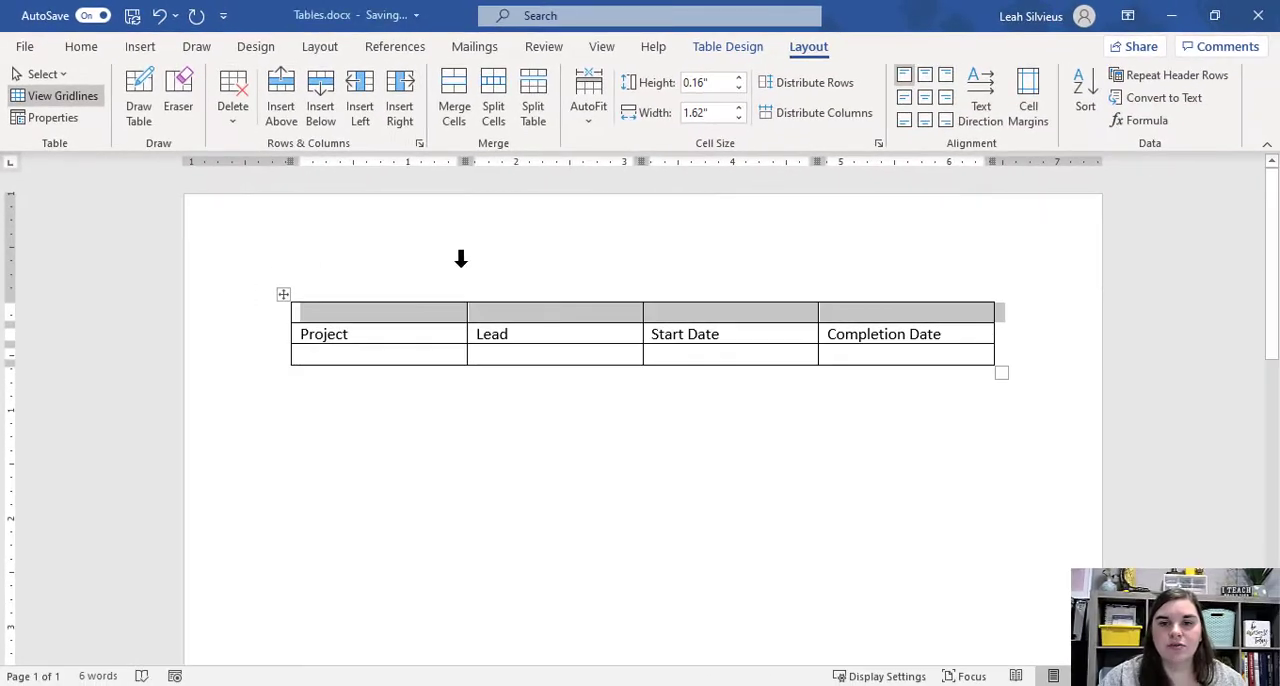
{"action": "key", "text": "ctrl+z"}
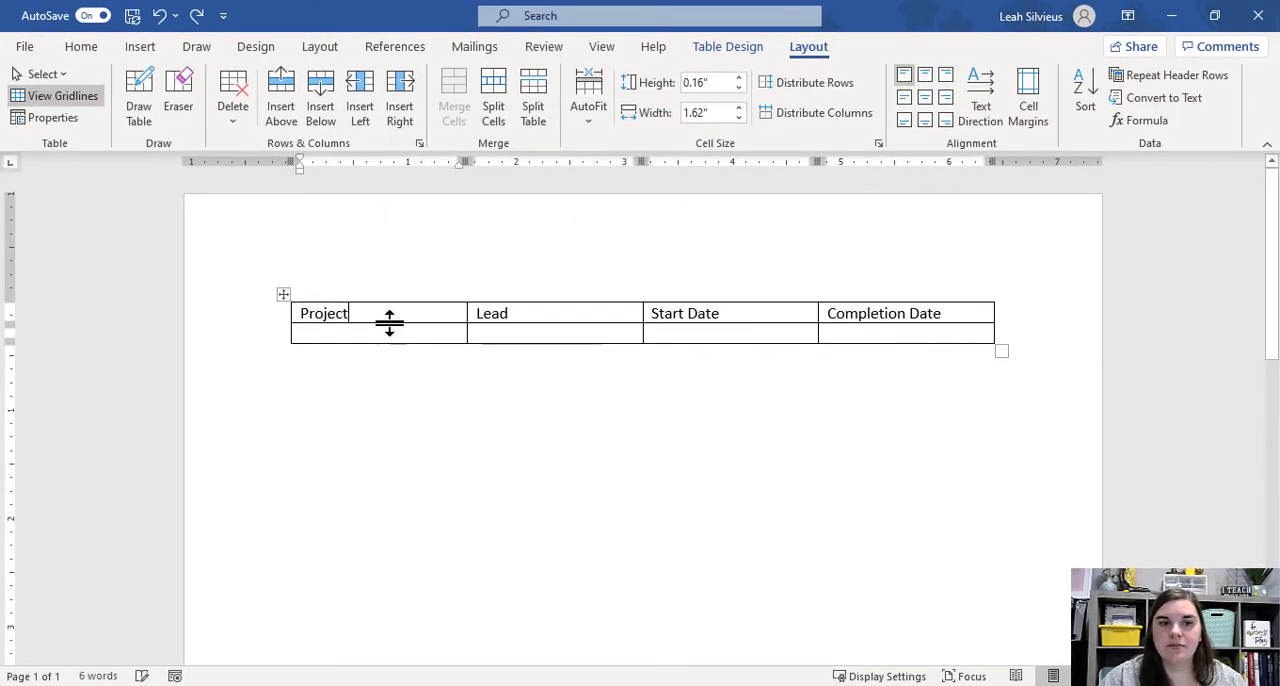
Insert a row above the header row and enter "Project Tracker" in its first cell.
{"action": "right_click", "coordinate": [388, 313]}
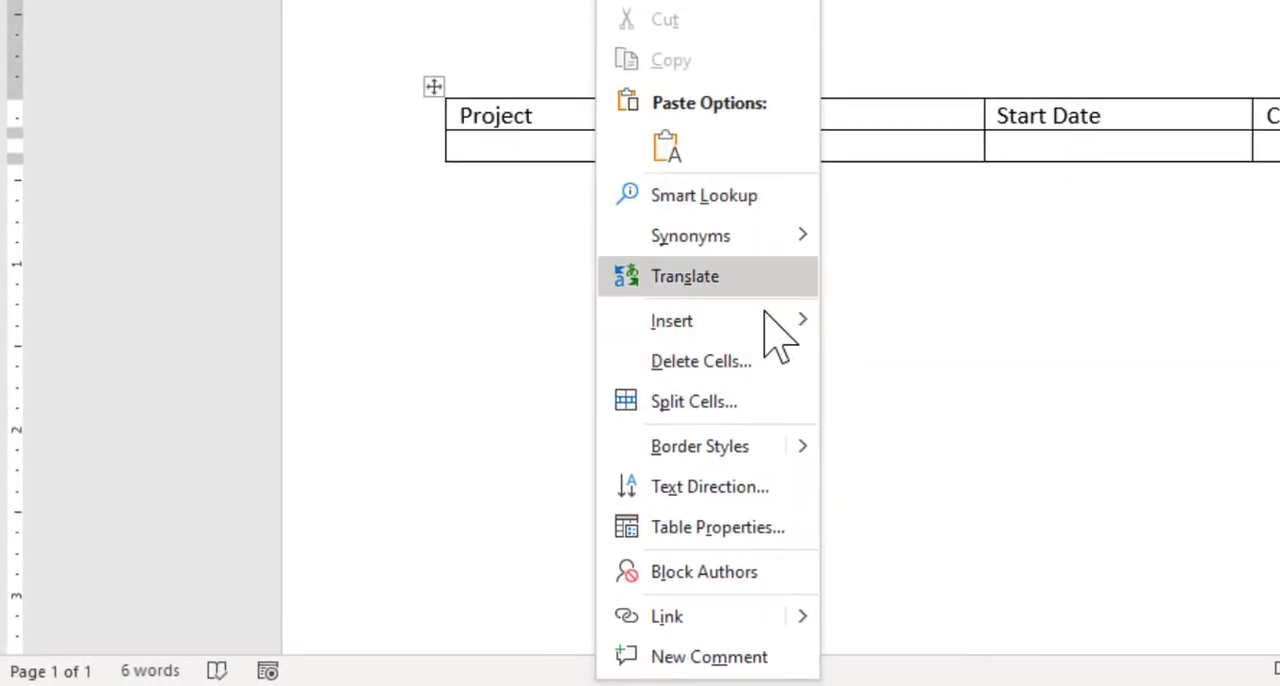
{"action": "mouse_move", "coordinate": [849, 320]}
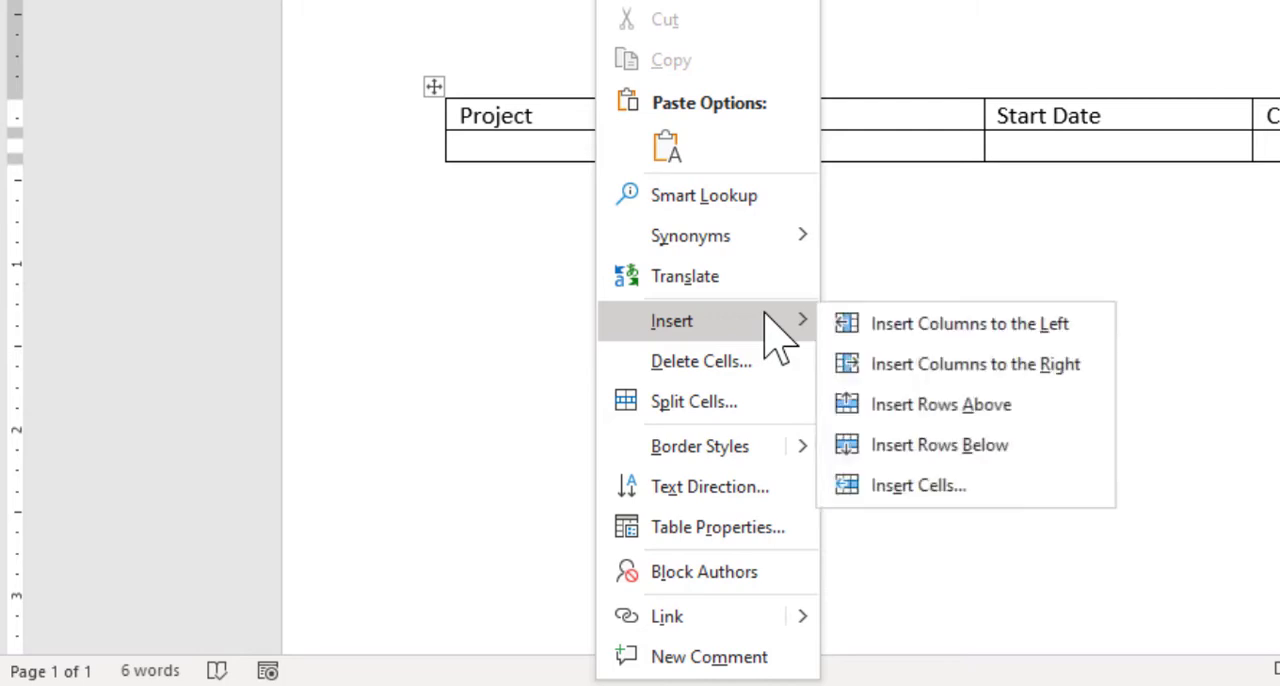
{"action": "left_click", "coordinate": [990, 410]}
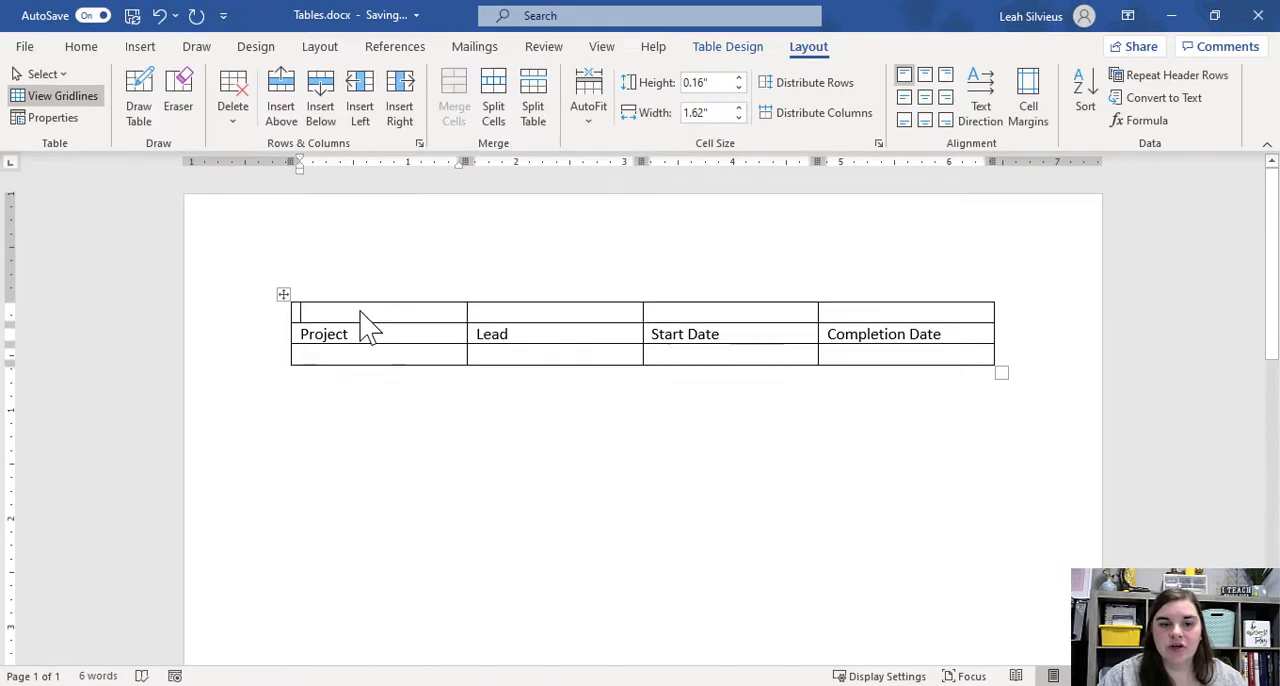
{"action": "type", "text": "Project Tracker"}
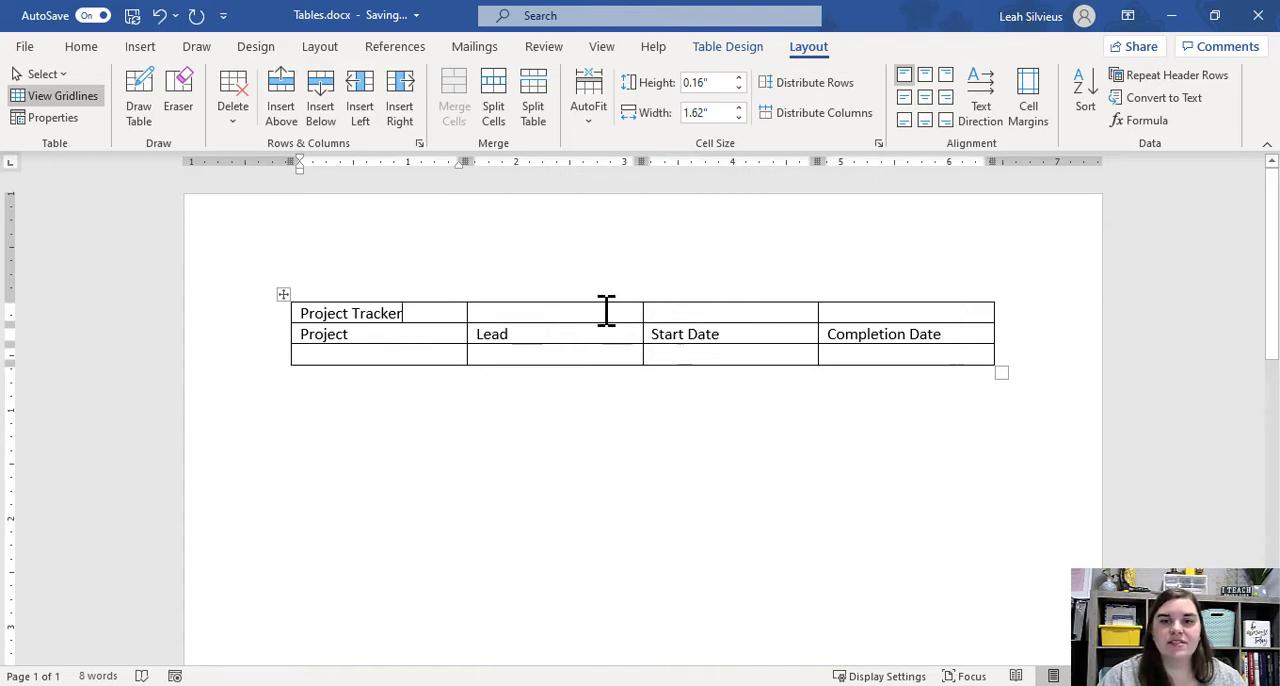
Merge all four cells of the Project Tracker row into a single cell.
{"action": "key", "text": "ctrl"}
{"action": "key", "text": "ctrl"}
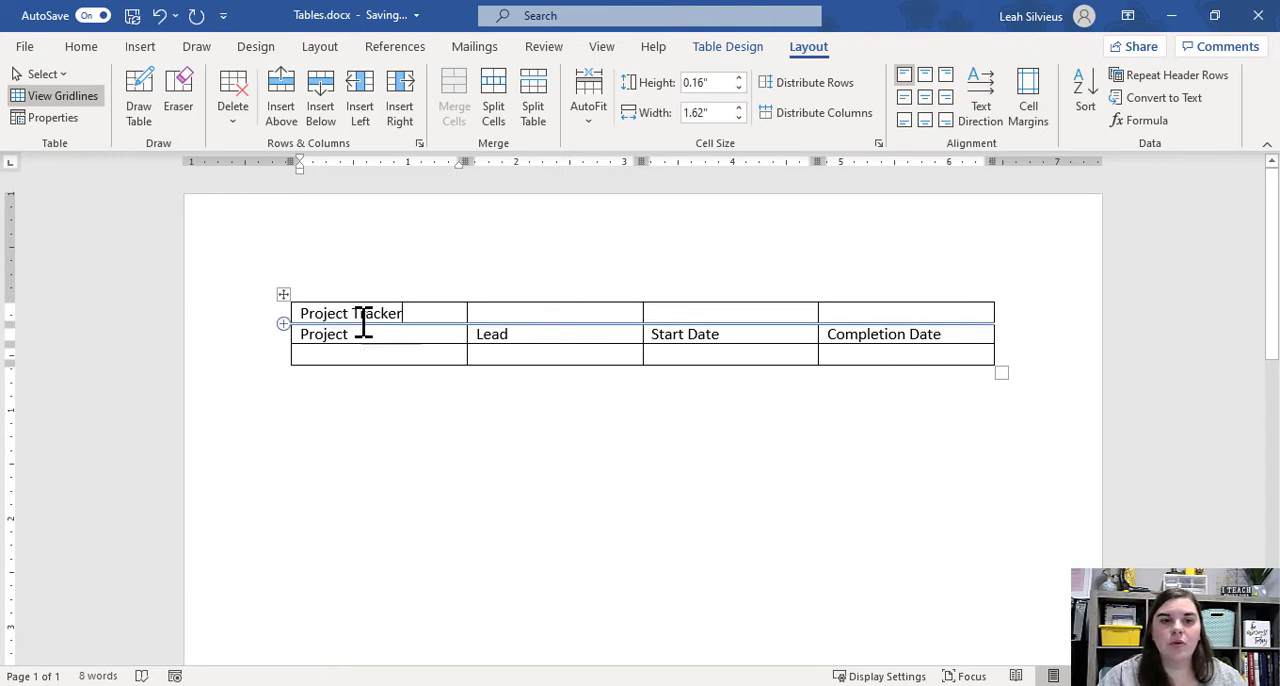
{"action": "left_click_drag", "start_coordinate": [372, 312], "coordinate": [915, 309]}
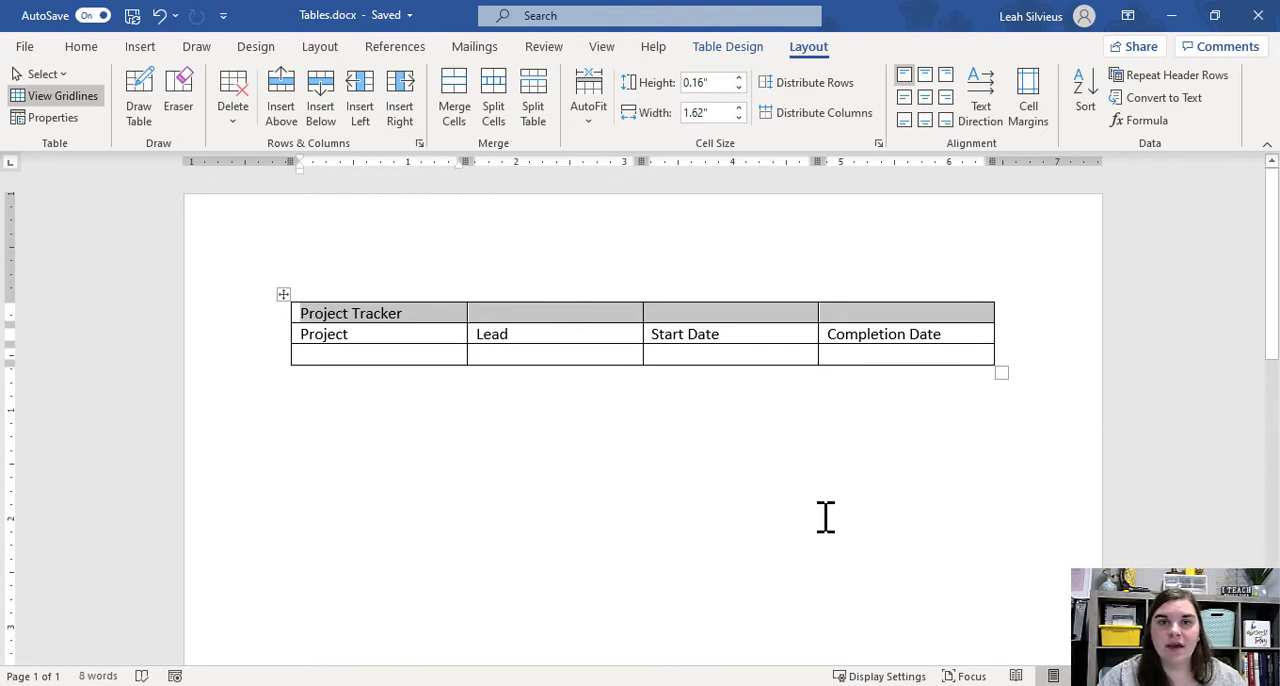
{"action": "left_click", "coordinate": [302, 320]}
{"action": "left_click_drag", "start_coordinate": [302, 320], "coordinate": [879, 318]}
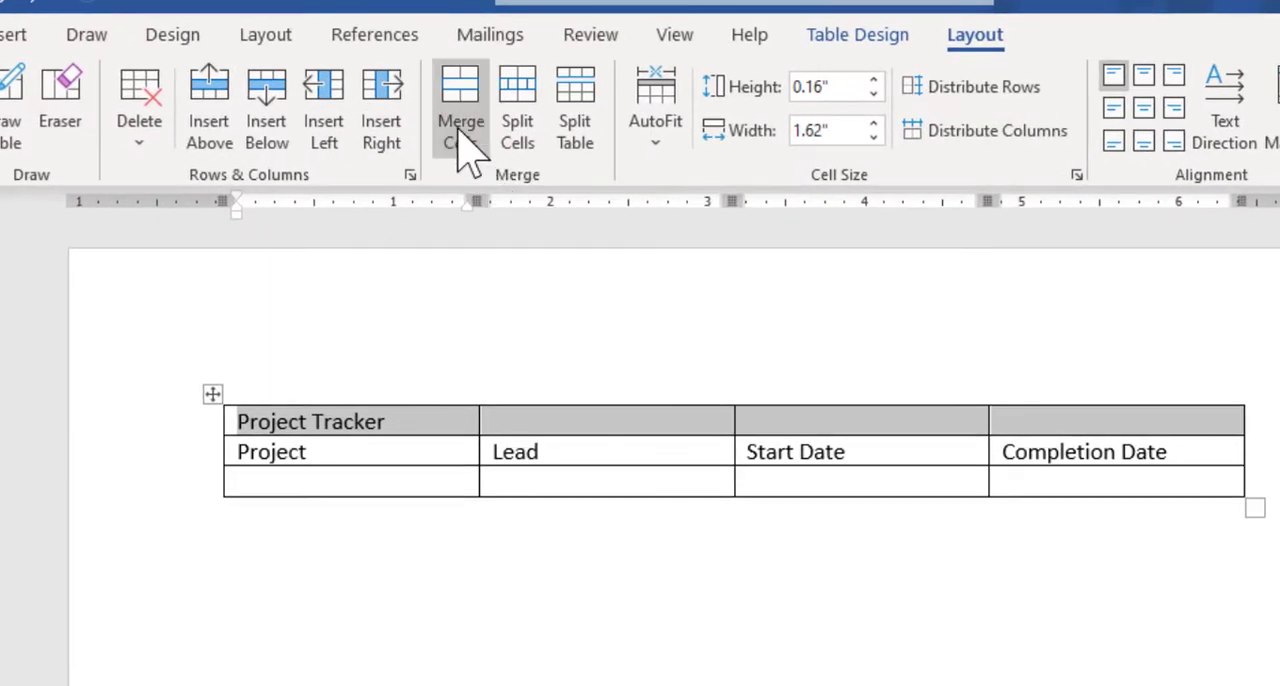
{"action": "left_click", "coordinate": [458, 145]}
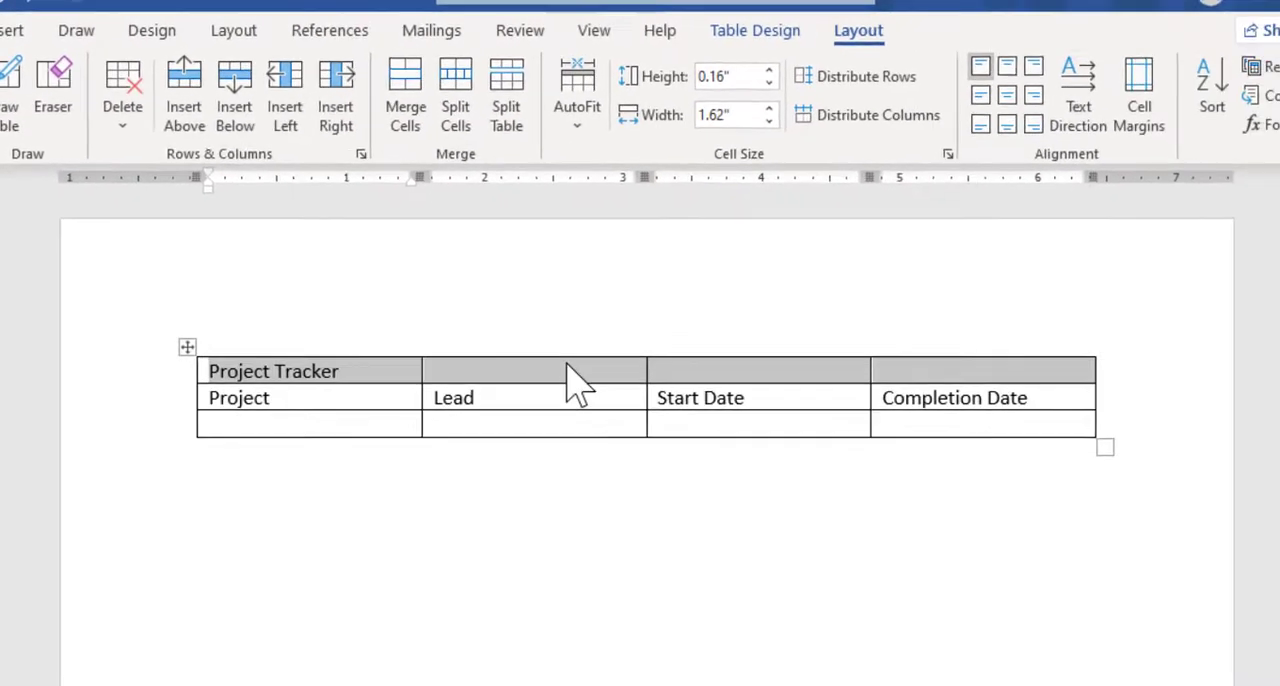
{"action": "right_click", "coordinate": [650, 419]}
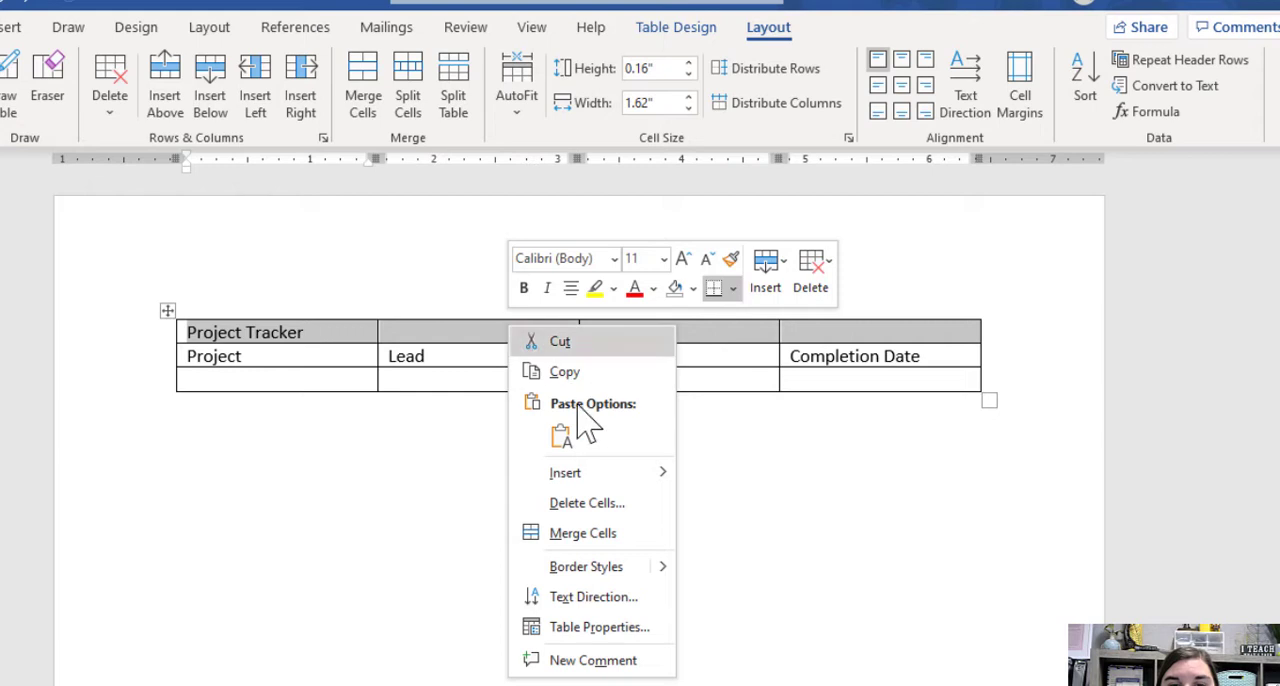
{"action": "left_click", "coordinate": [560, 549]}
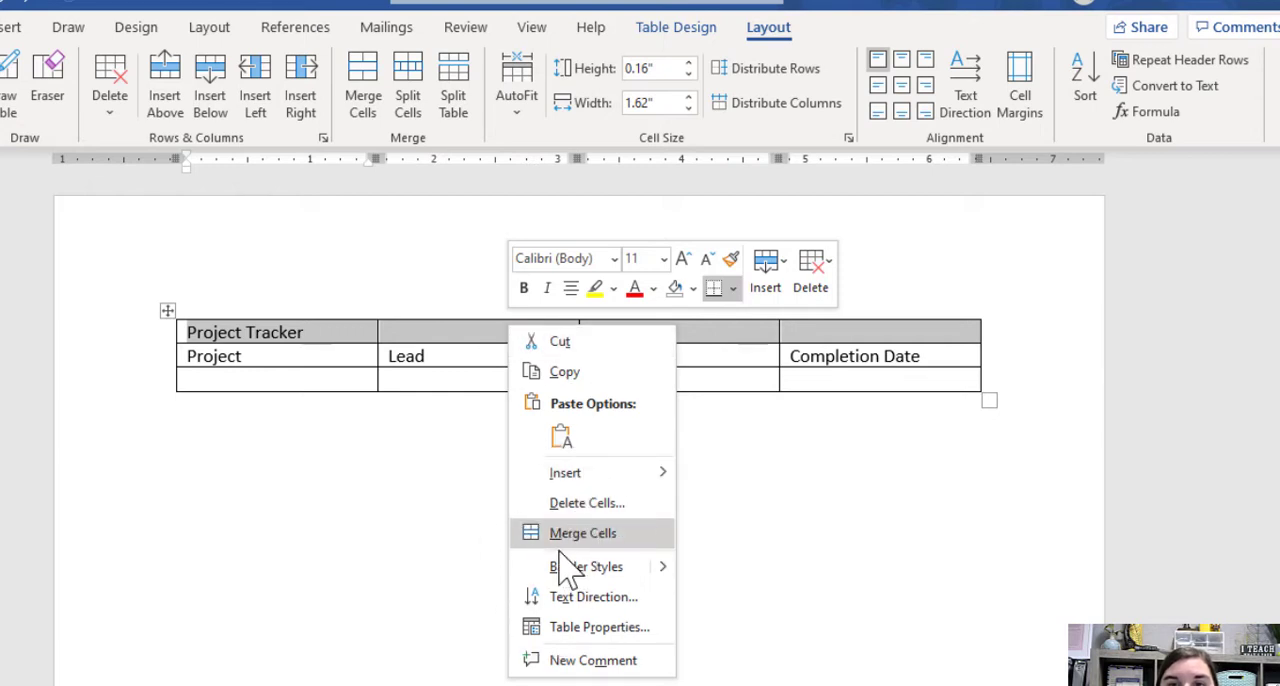
{"action": "left_click", "coordinate": [515, 535]}
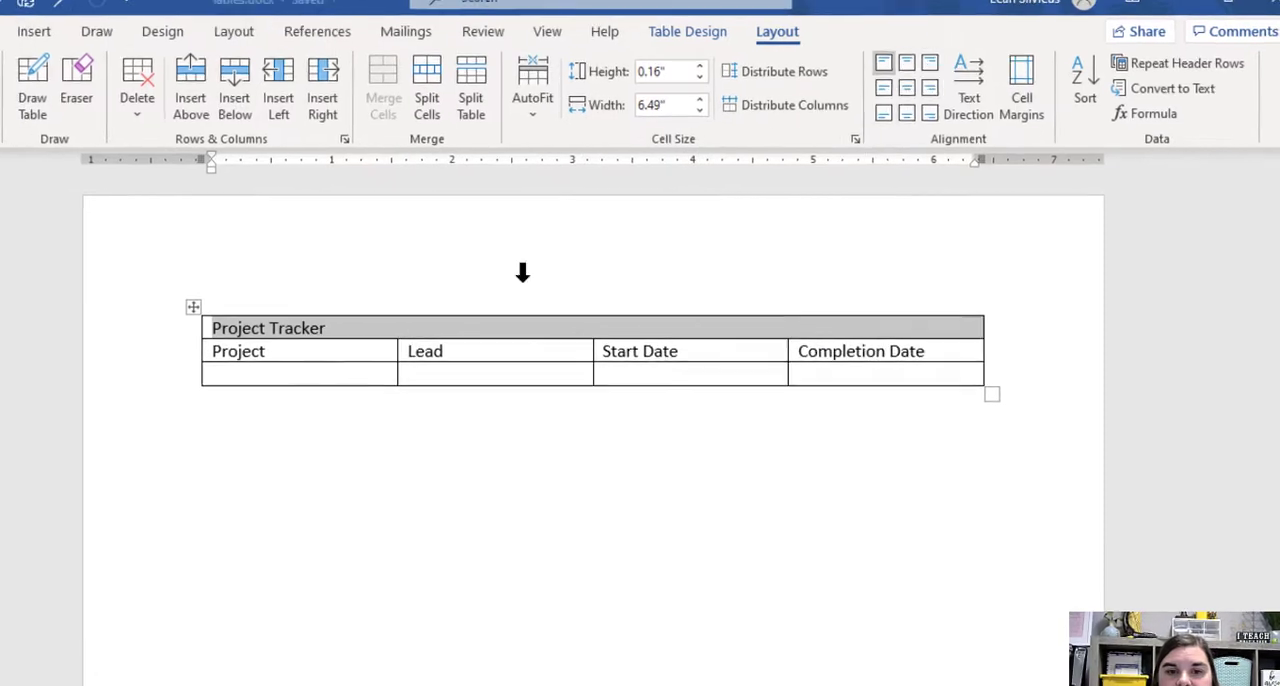
{"action": "left_click", "coordinate": [457, 351]}
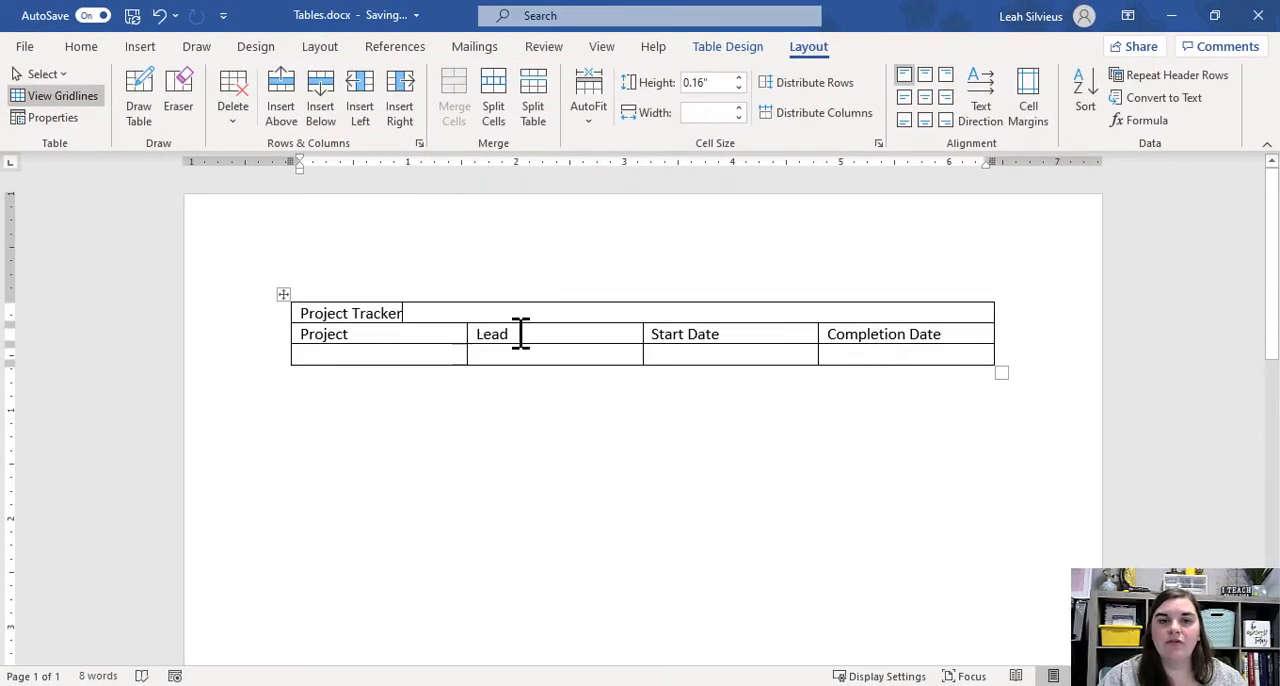
Split the Project Tracker cell into 2 columns and 1 row, and merge the two halves back together.
{"action": "left_click", "coordinate": [500, 130]}
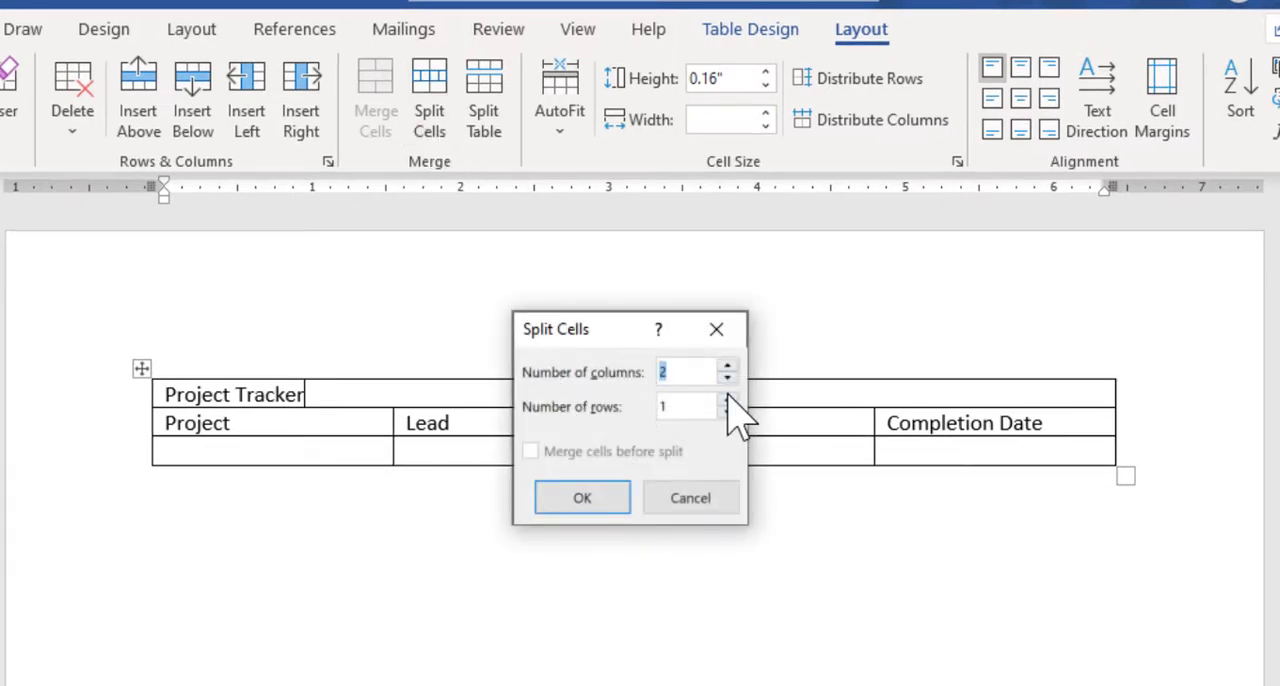
{"action": "left_click", "coordinate": [612, 502]}
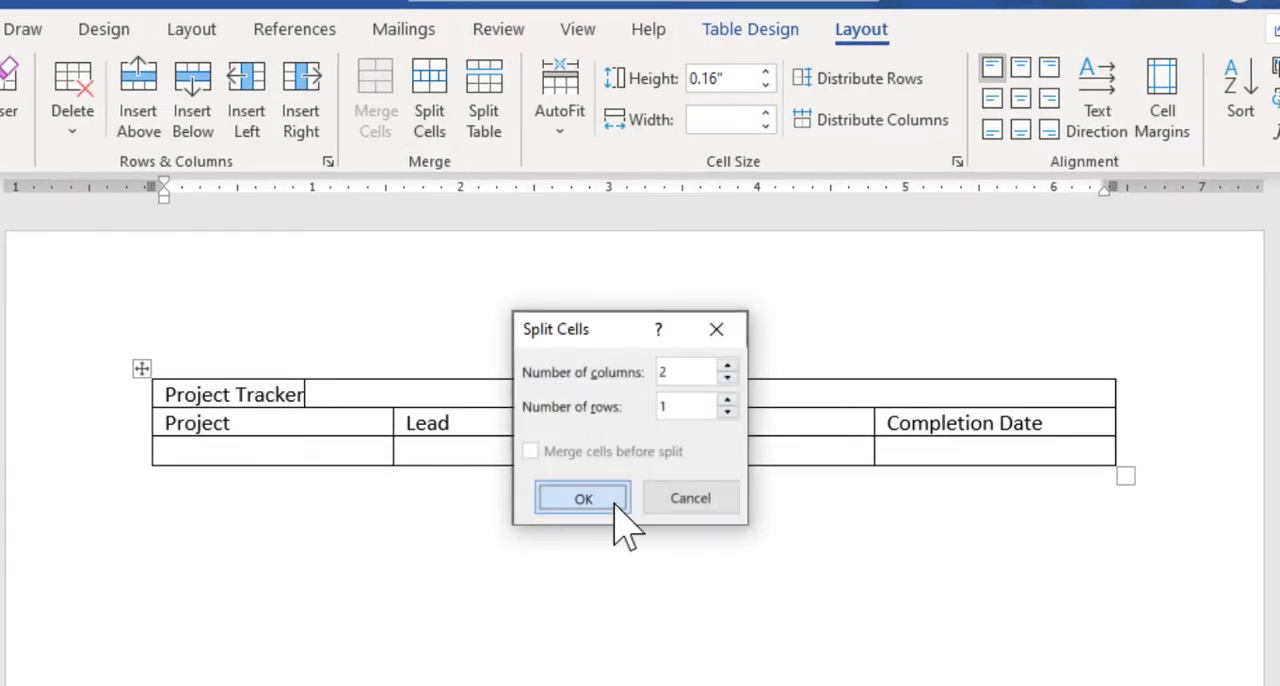
{"action": "left_click", "coordinate": [616, 395]}
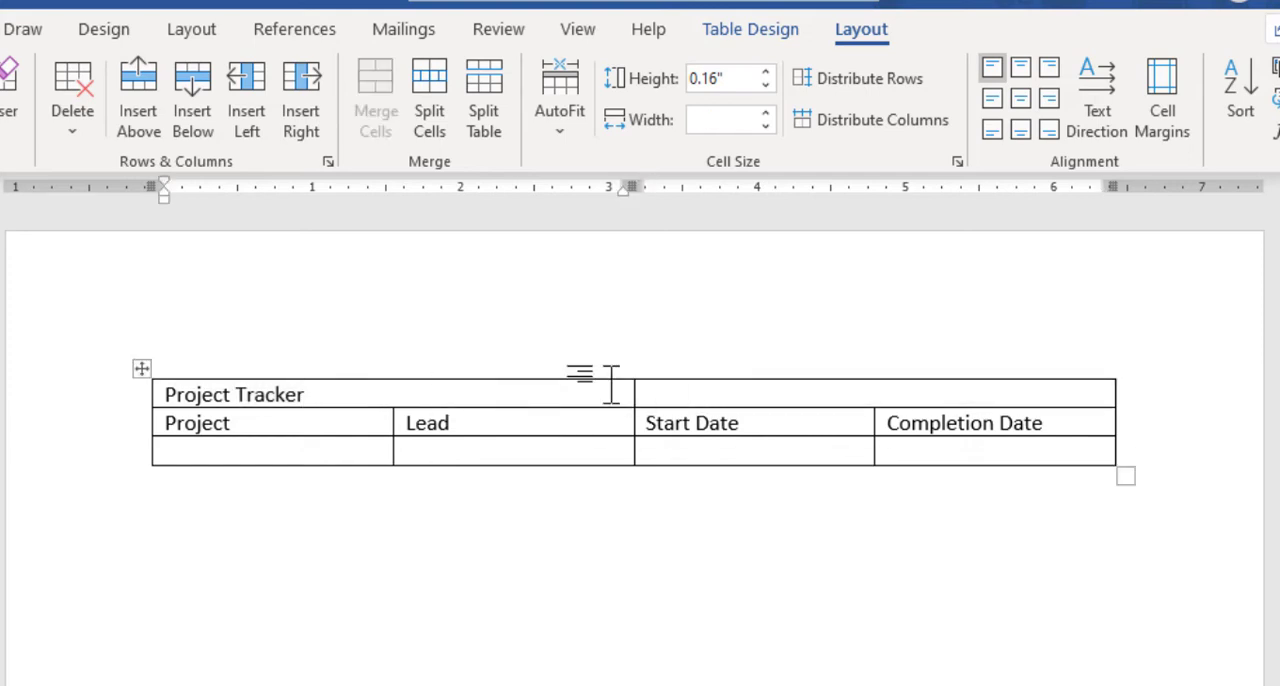
{"action": "left_click_drag", "start_coordinate": [438, 394], "coordinate": [703, 400]}
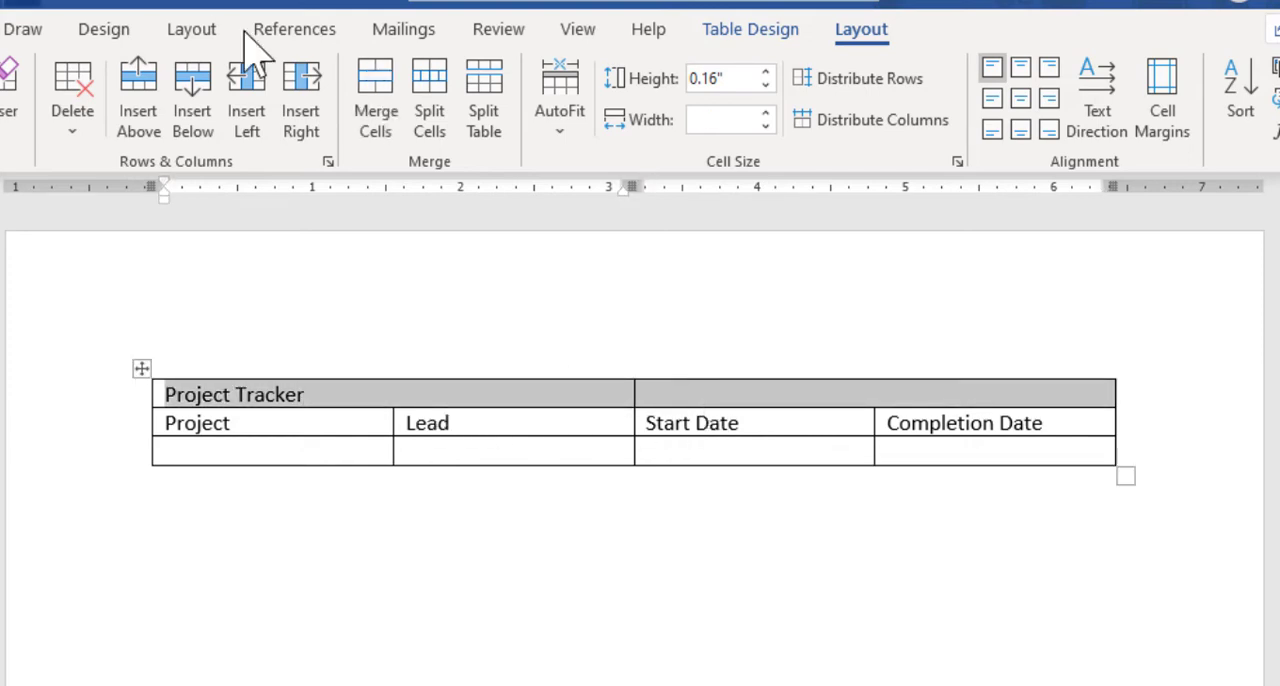
{"action": "left_click", "coordinate": [385, 110]}
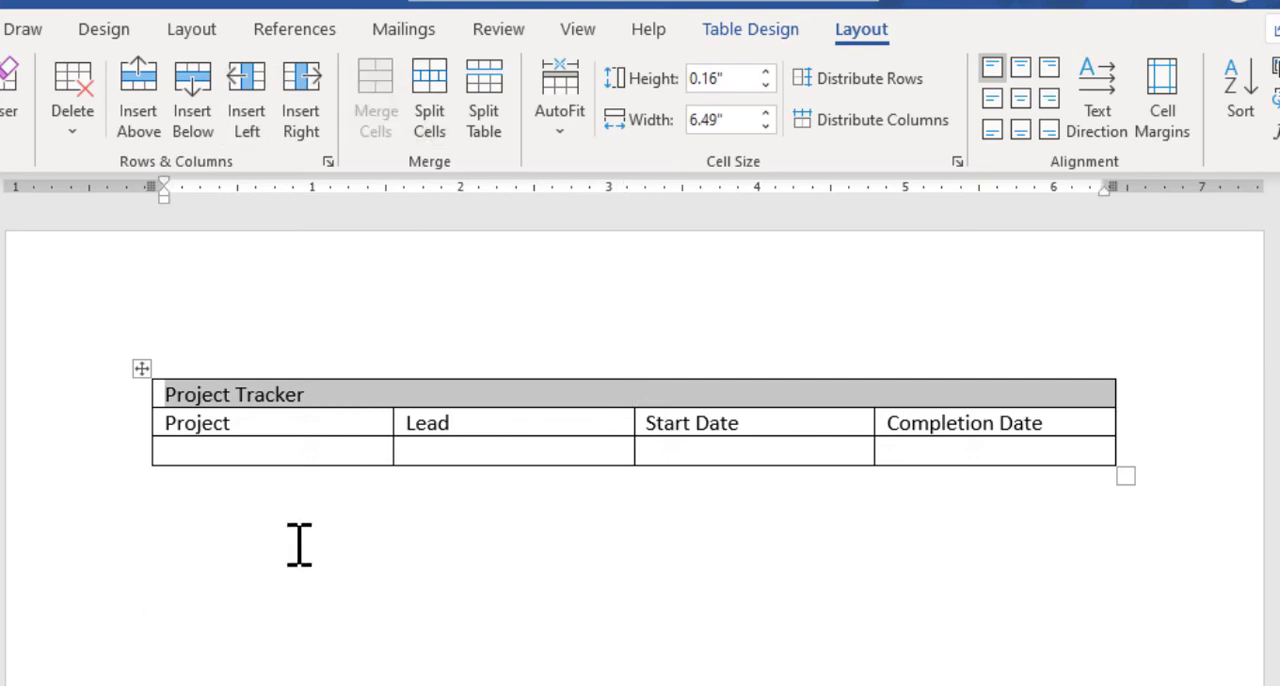
{"action": "left_click", "coordinate": [576, 401]}
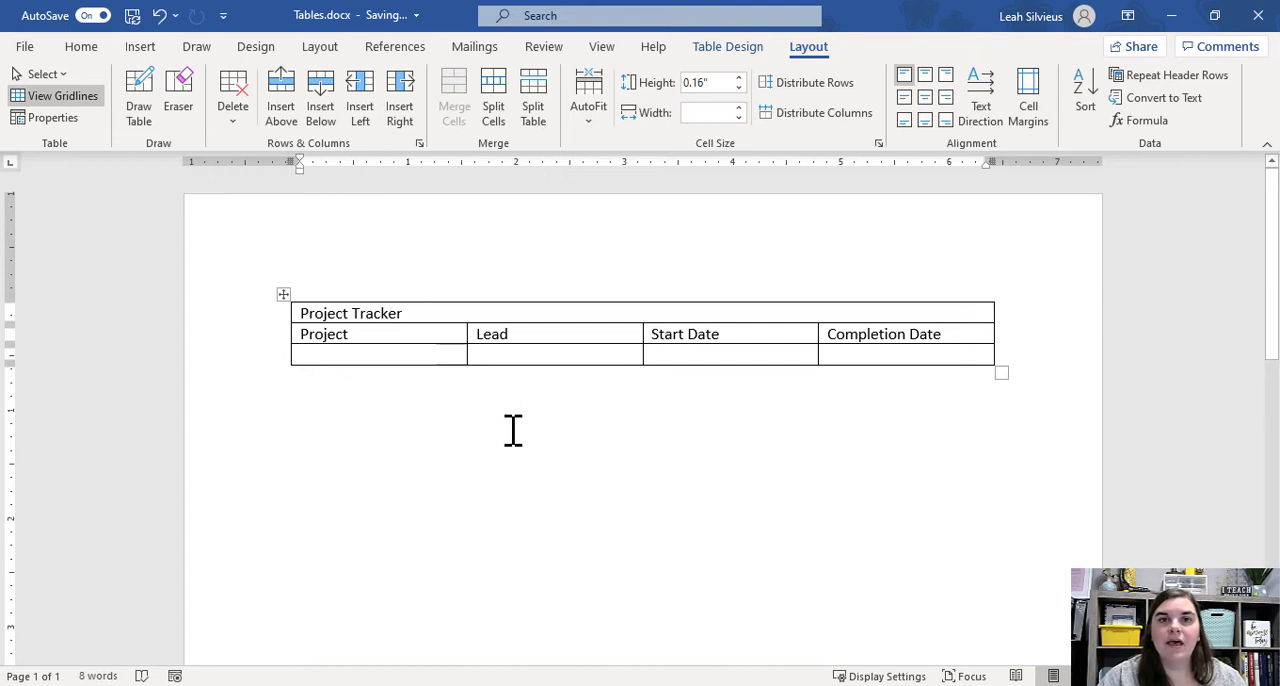
Try right and justified alignment on the Project Tracker title, and center it horizontally.
{"action": "left_click", "coordinate": [78, 48]}
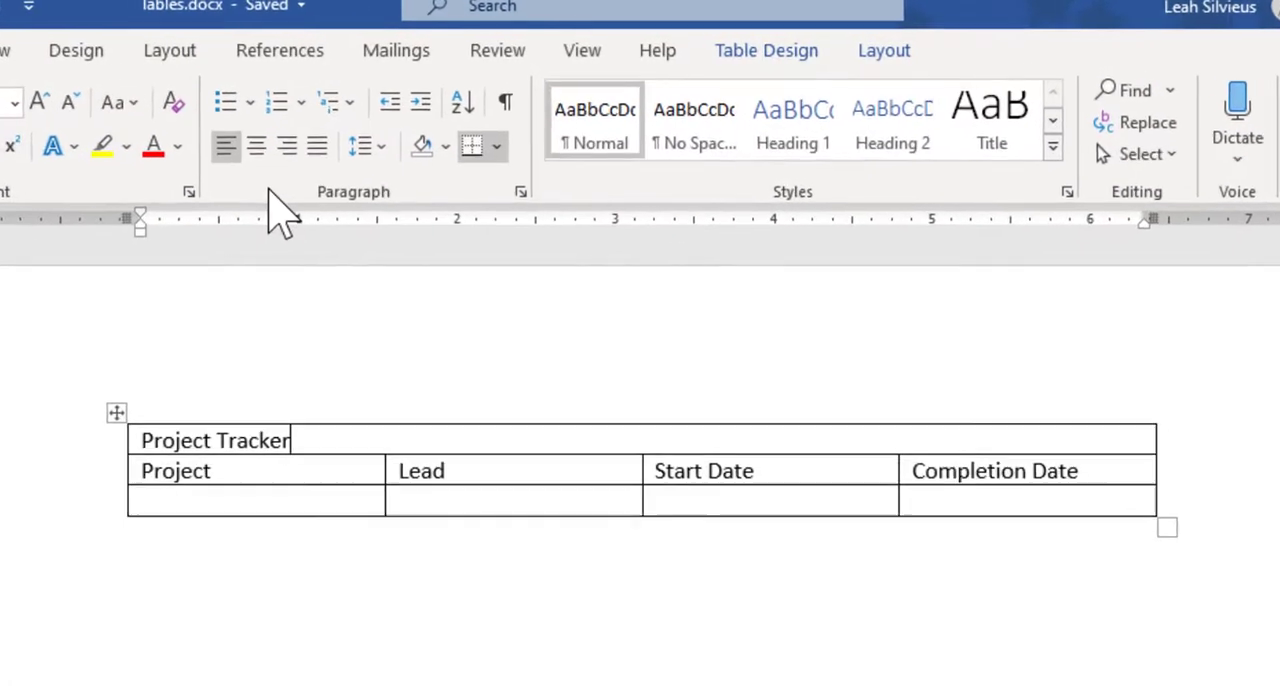
{"action": "left_click", "coordinate": [256, 146]}
{"action": "left_click", "coordinate": [287, 146]}
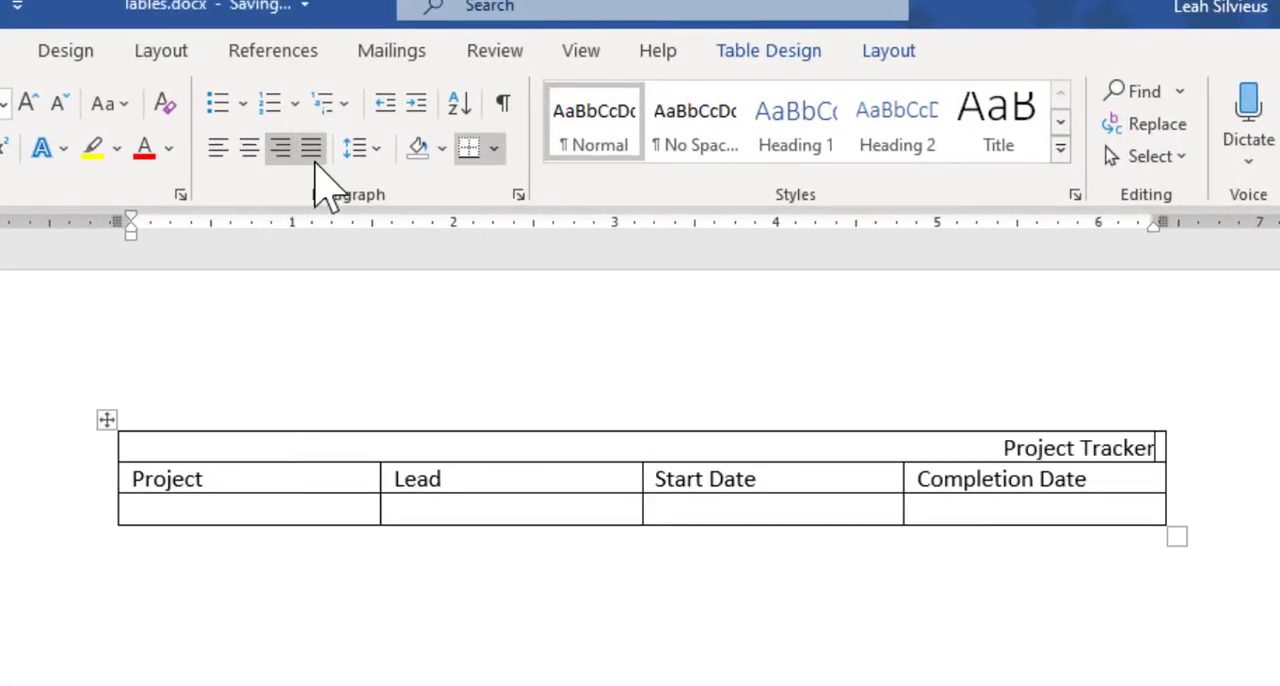
{"action": "left_click", "coordinate": [311, 148]}
{"action": "left_click", "coordinate": [249, 148]}
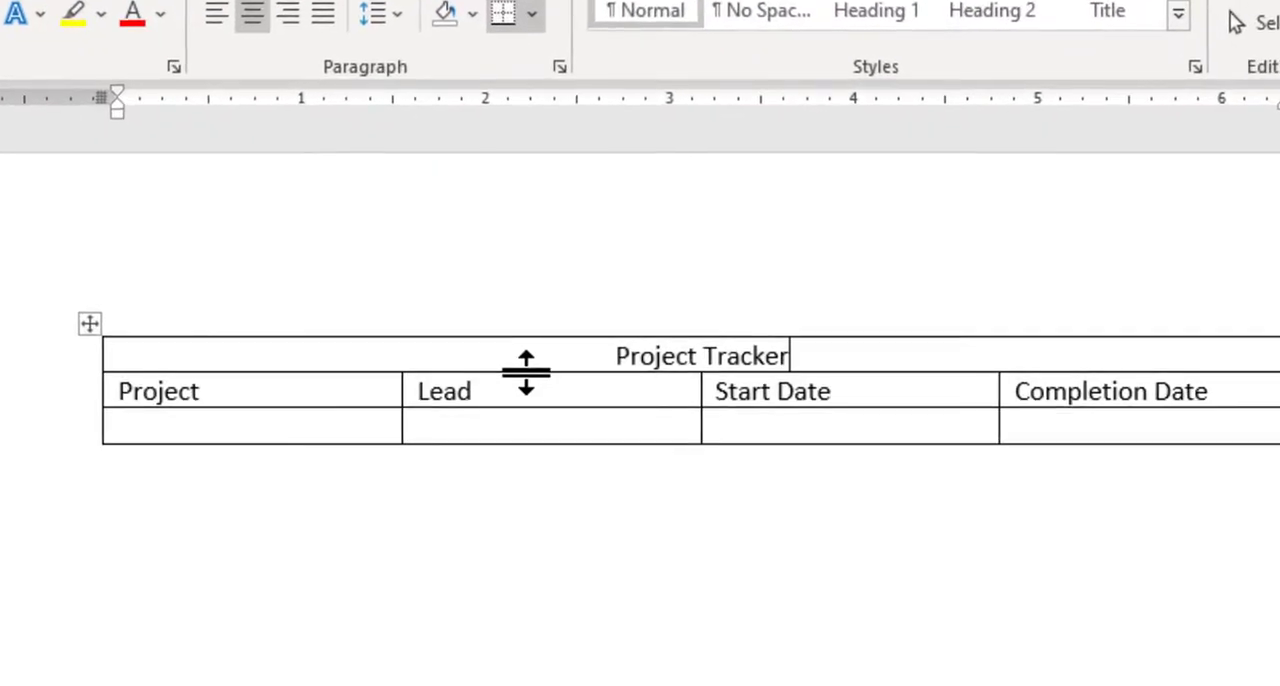
Increase the height of the Project Tracker row to about 0.62" by moving its lower border.
{"action": "key", "text": "ctrl"}
{"action": "key", "text": "ctrl"}
{"action": "key", "text": "ctrl"}
{"action": "key", "text": "ctrl"}
{"action": "key", "text": "ctrl"}
{"action": "left_click_drag", "start_coordinate": [526, 372], "coordinate": [526, 451]}
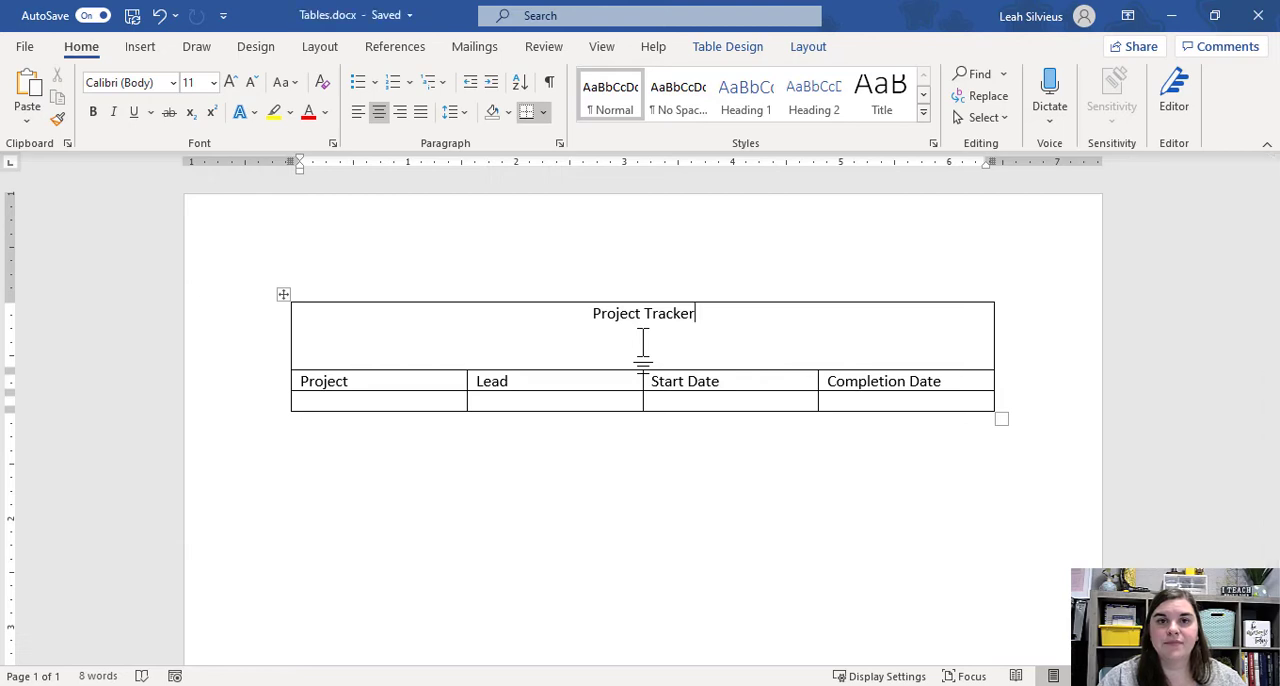
Align the Project Tracker title to the center of its cell both vertically and horizontally.
{"action": "left_click", "coordinate": [643, 350]}
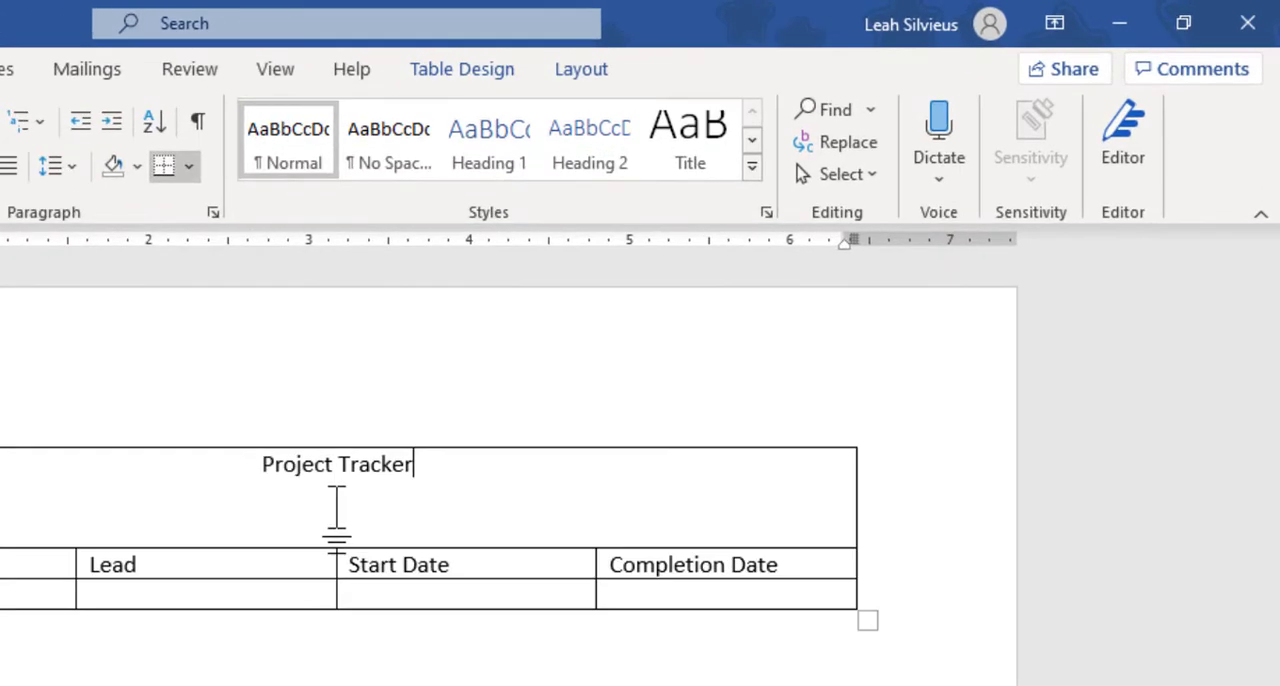
{"action": "left_click", "coordinate": [583, 74]}
{"action": "left_click", "coordinate": [812, 212]}
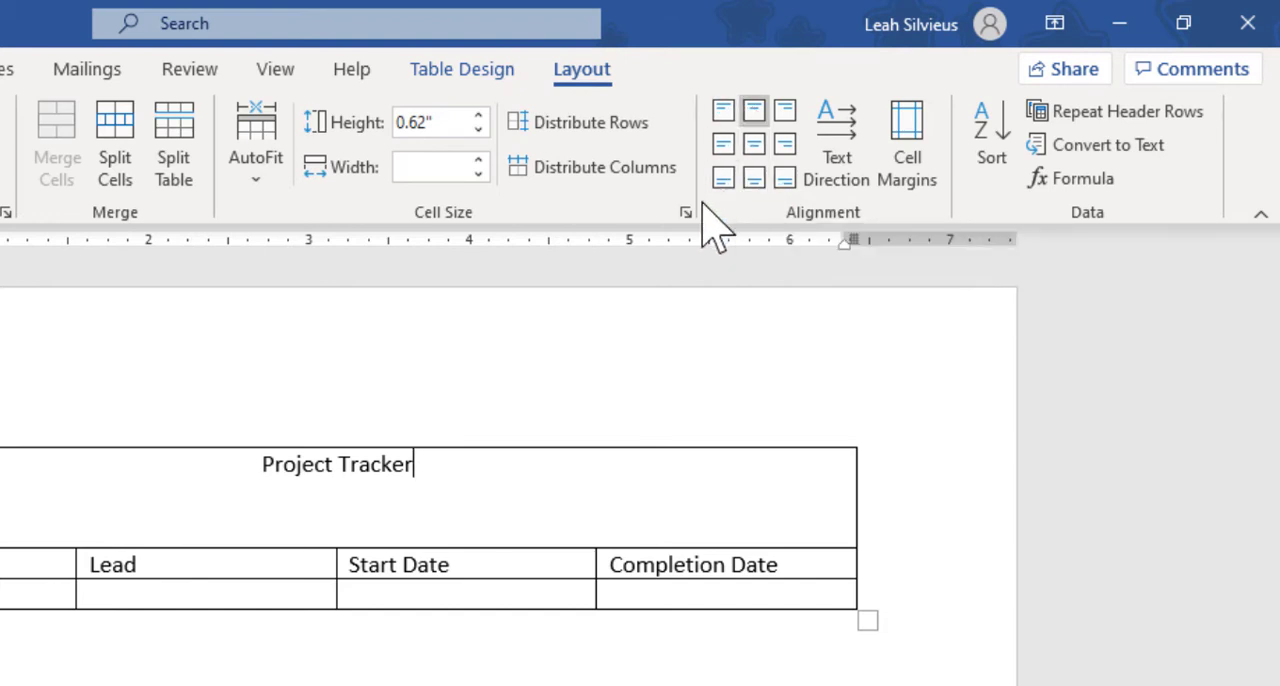
{"action": "left_click", "coordinate": [755, 165]}
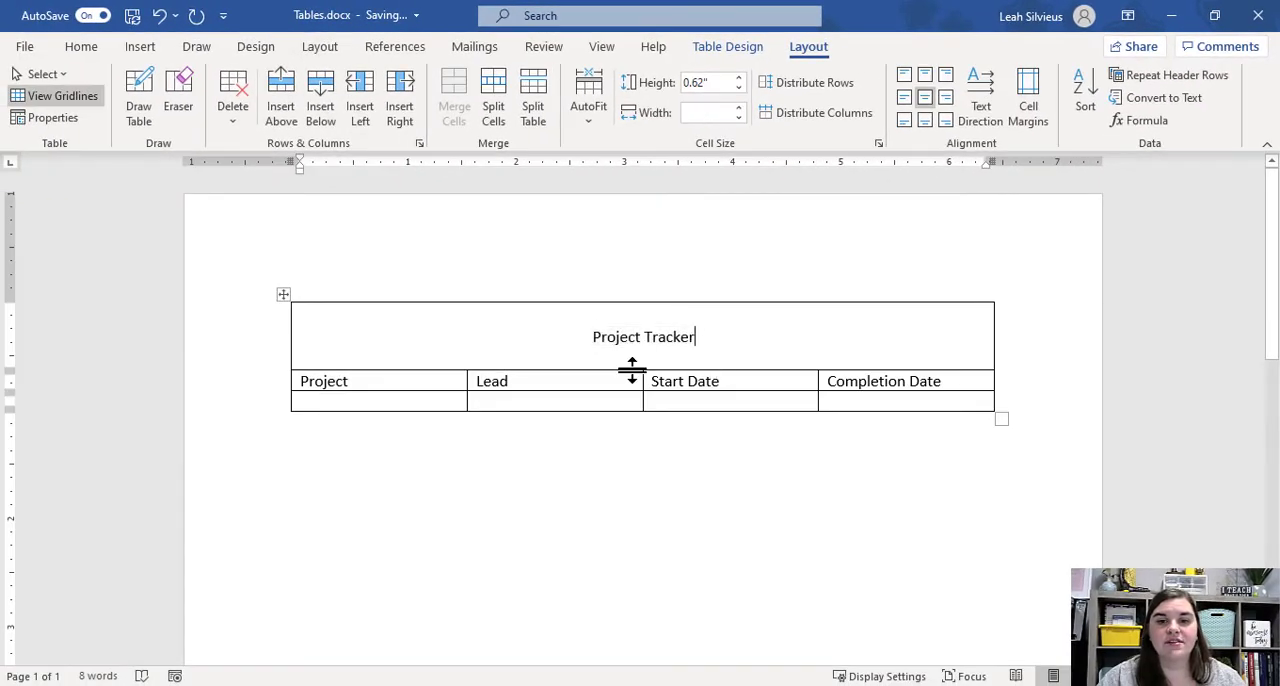
Try enlarging the title row to about 1.74" high and narrowing its cell, and undo both size changes.
{"action": "left_click_drag", "start_coordinate": [632, 369], "coordinate": [611, 491]}
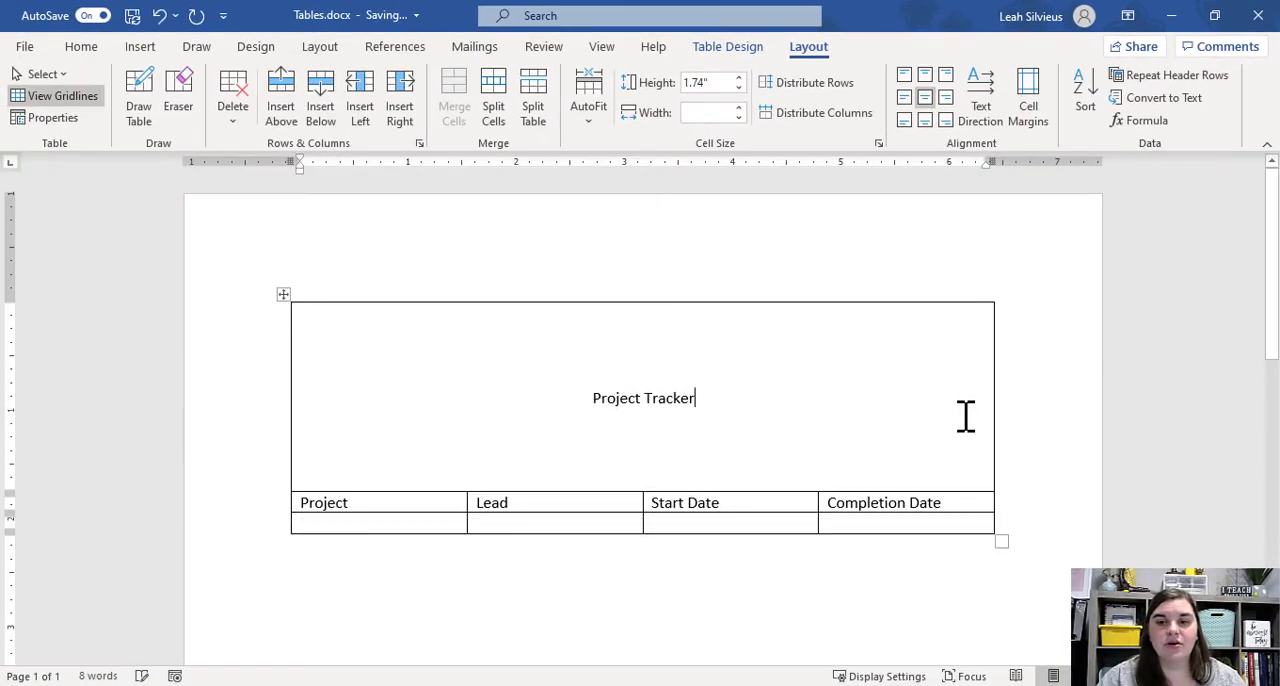
{"action": "left_click_drag", "start_coordinate": [980, 417], "coordinate": [714, 446]}
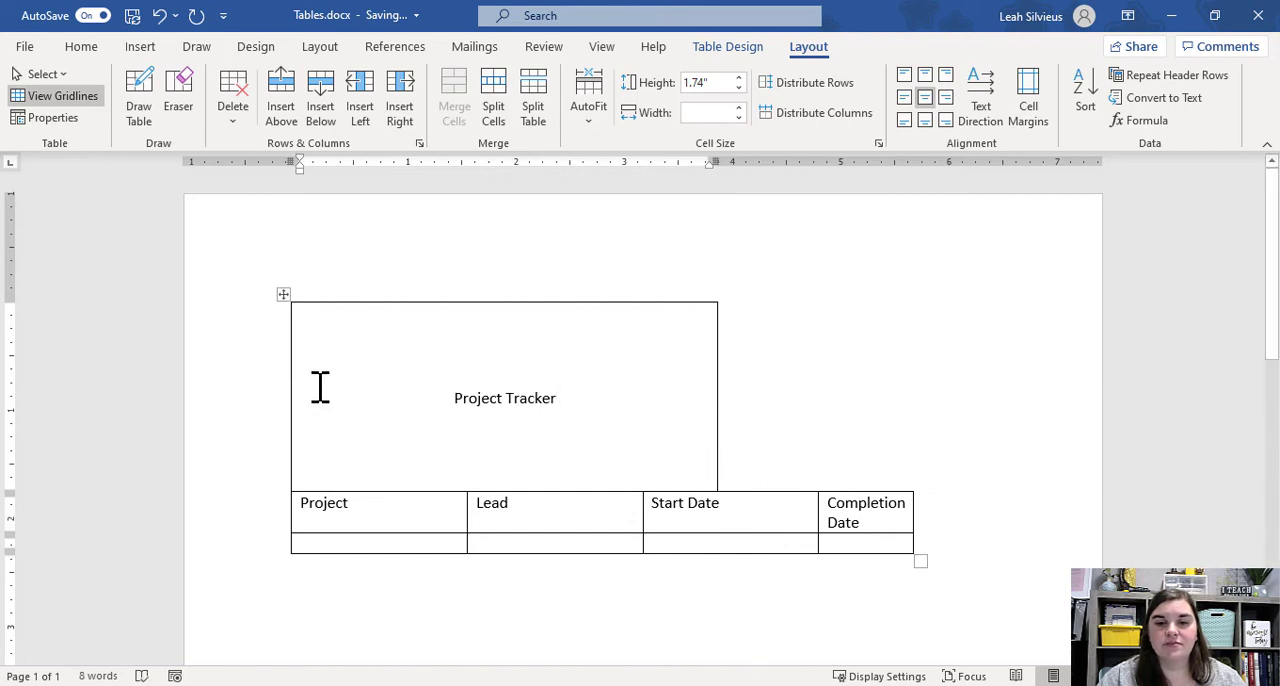
{"action": "key", "text": "ctrl+z"}
{"action": "key", "text": "ctrl+z"}
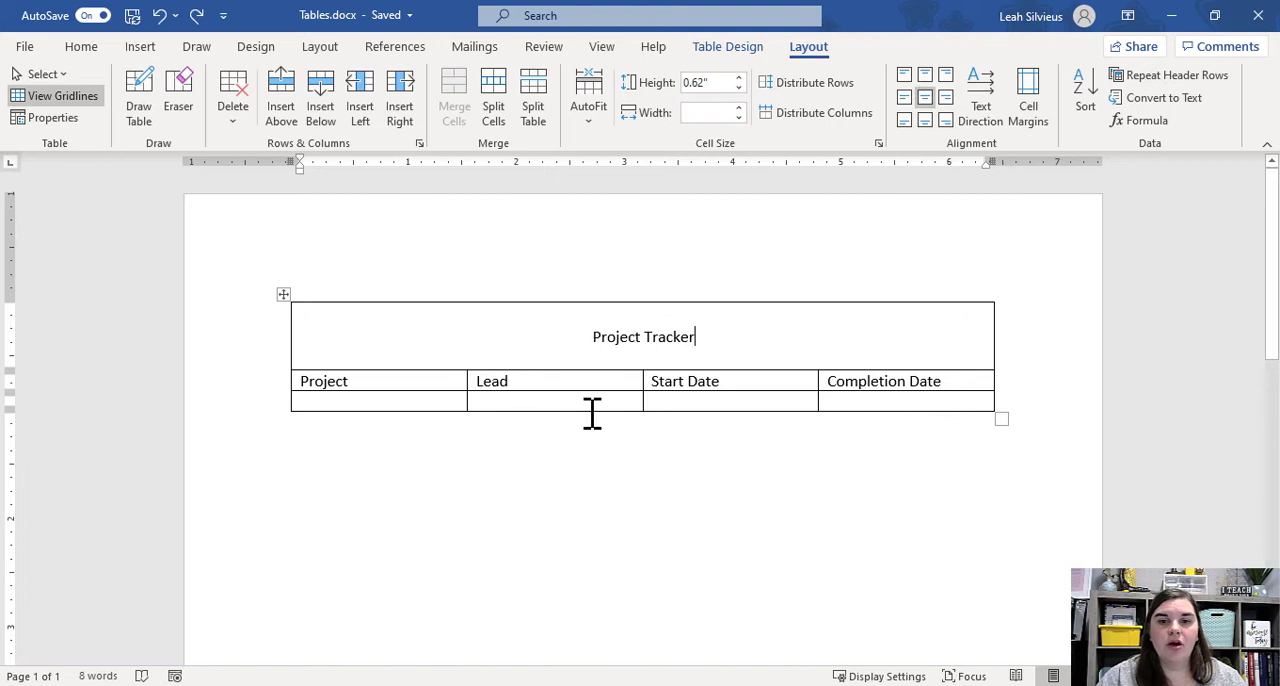
Insert a new column to the right of the Completion Date column.
{"action": "left_click", "coordinate": [963, 403]}
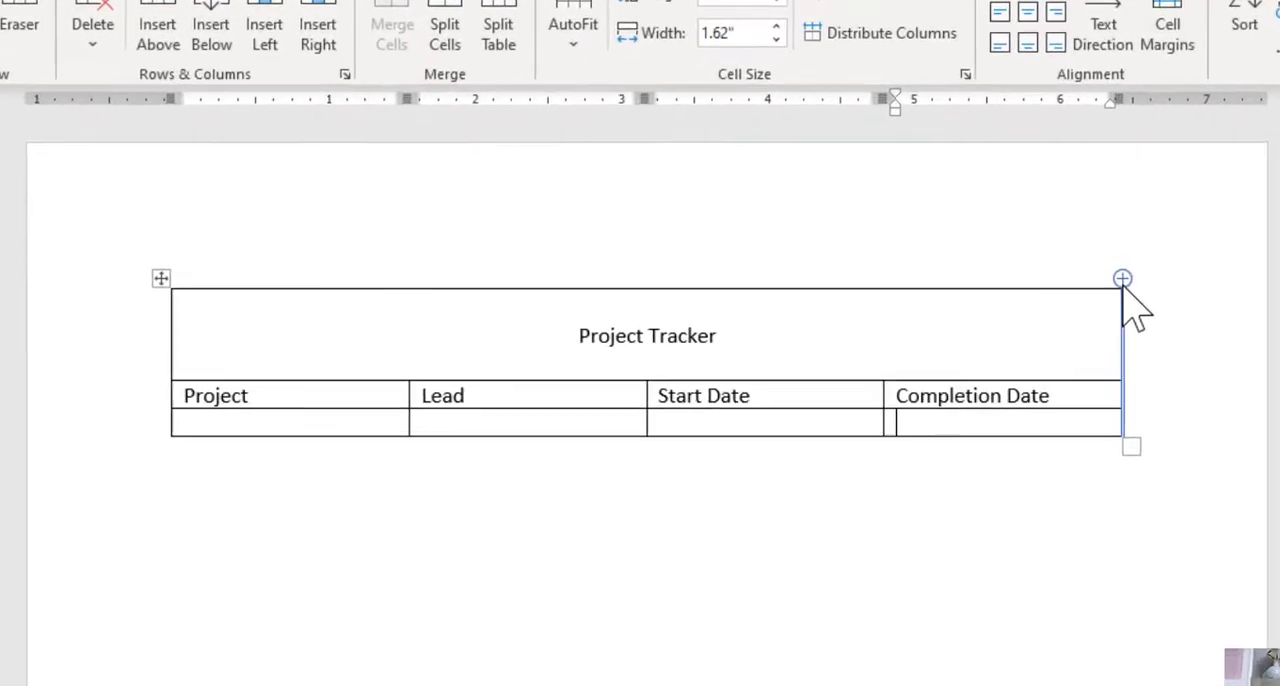
{"action": "left_click", "coordinate": [998, 294]}
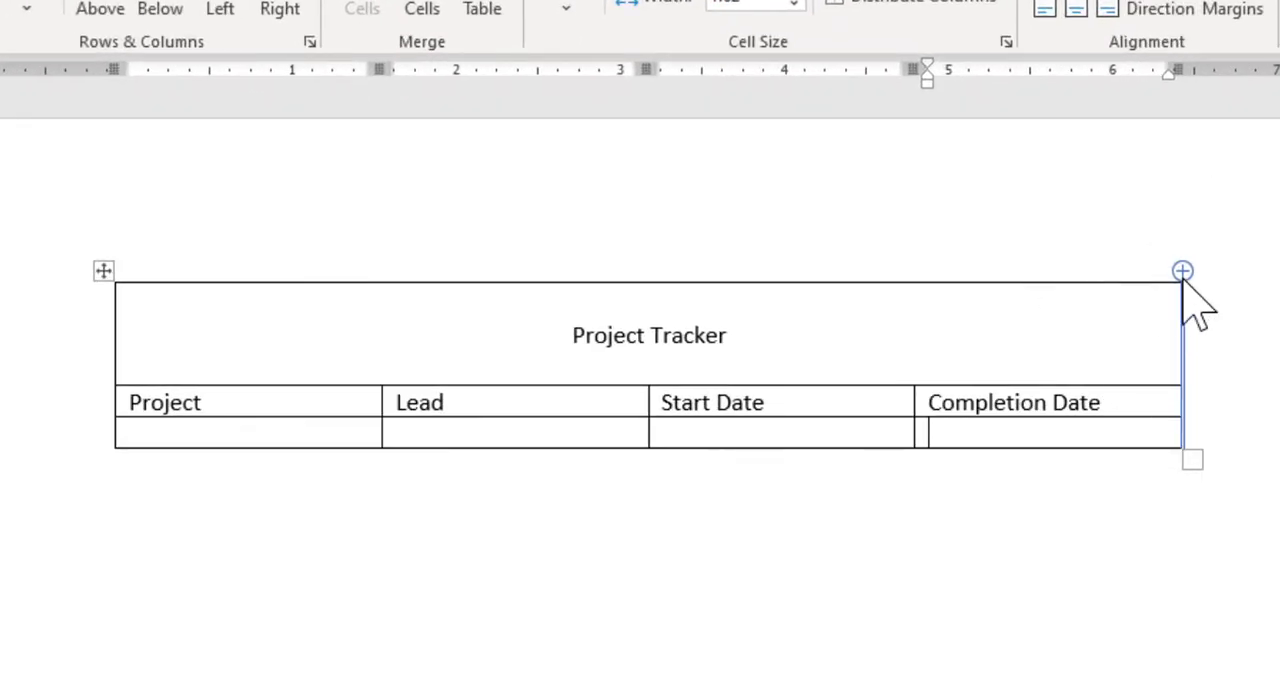
{"action": "key", "text": "ctrl+z"}
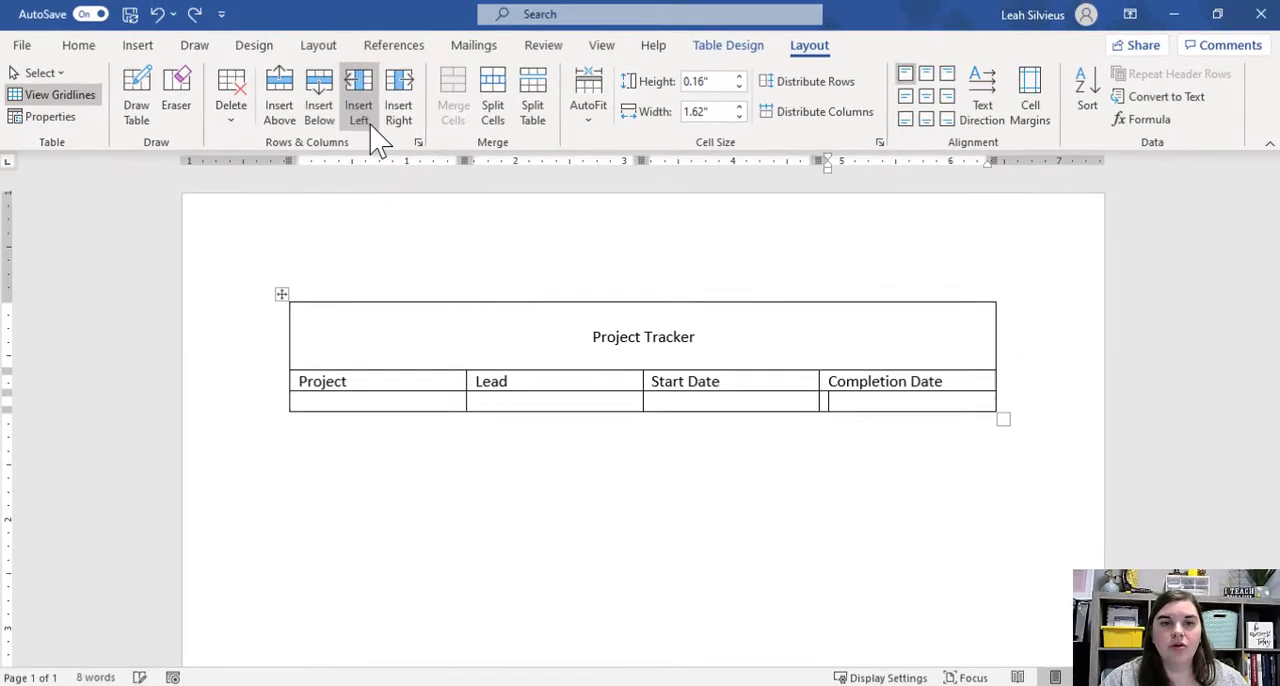
{"action": "left_click", "coordinate": [419, 127]}
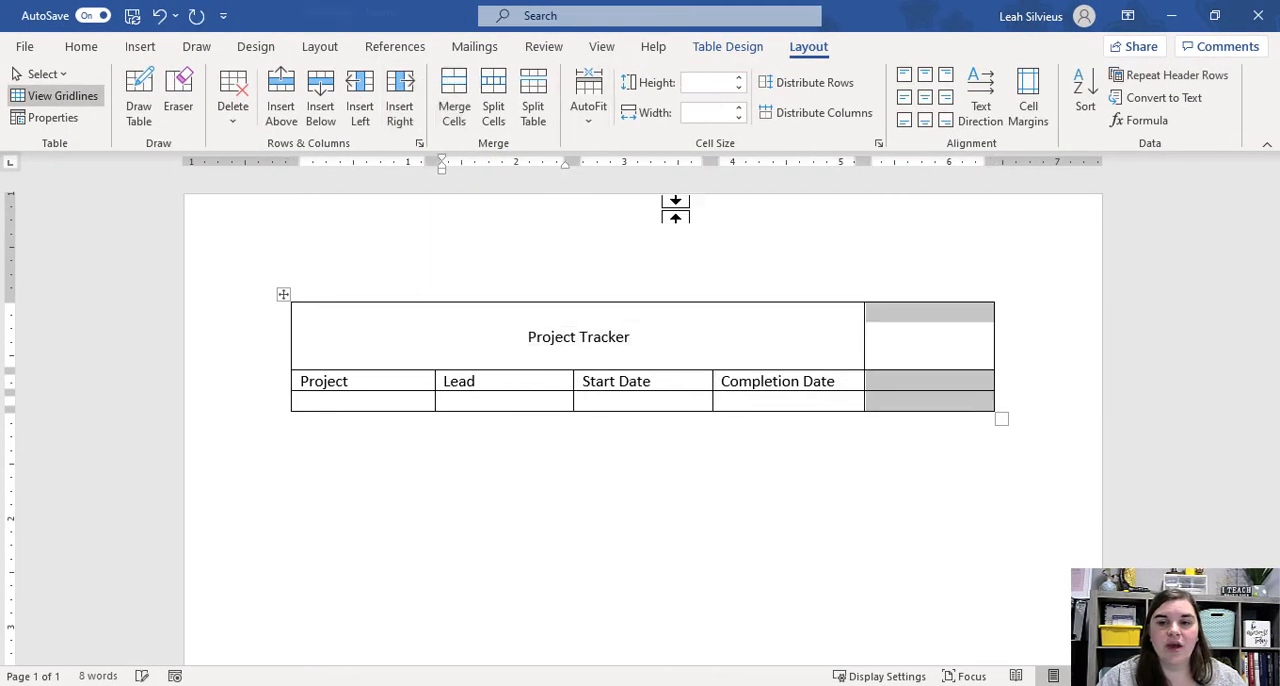
Move the Start Date and Completion Date headings down one row, into the empty cells directly below them.
{"action": "left_click", "coordinate": [923, 400]}
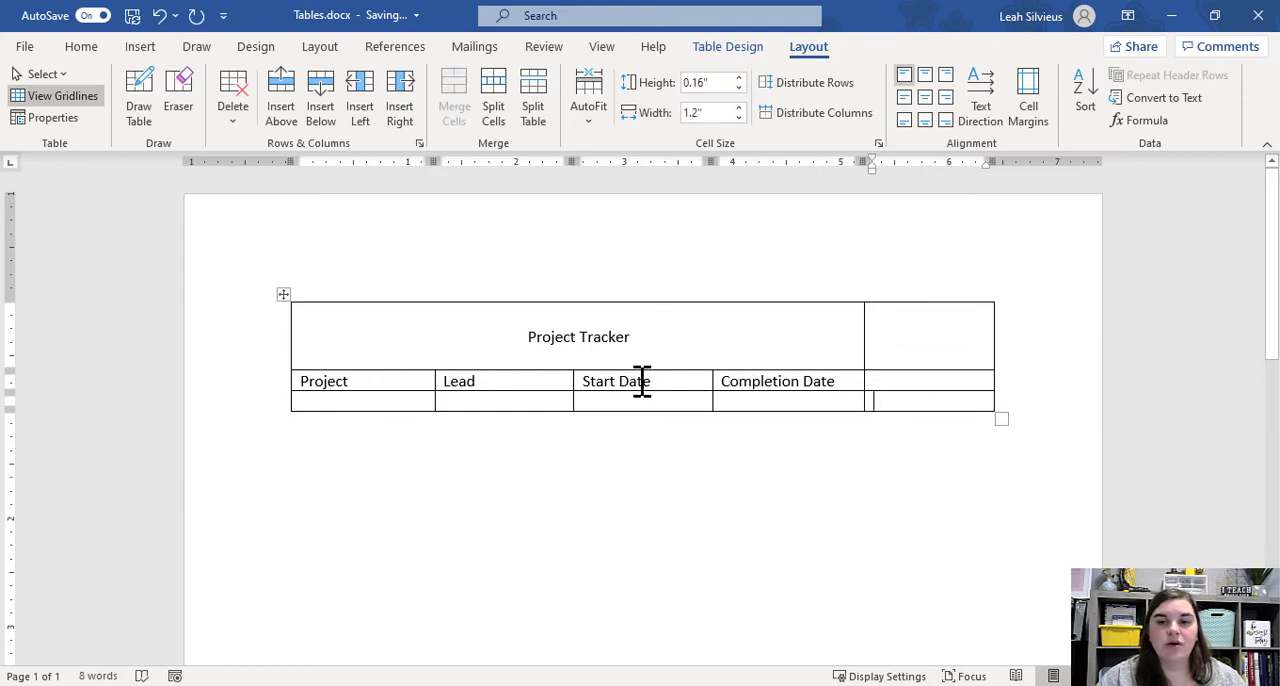
{"action": "left_click_drag", "start_coordinate": [588, 384], "coordinate": [810, 390]}
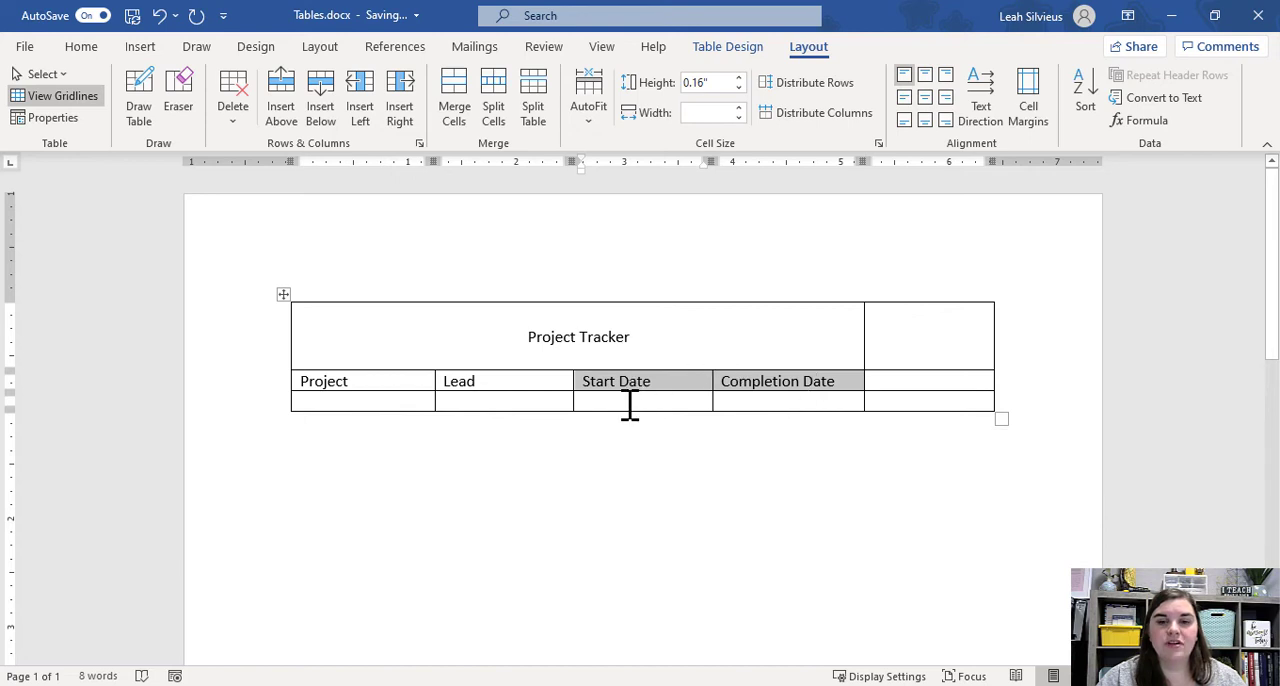
{"action": "left_click_drag", "start_coordinate": [597, 395], "coordinate": [781, 405]}
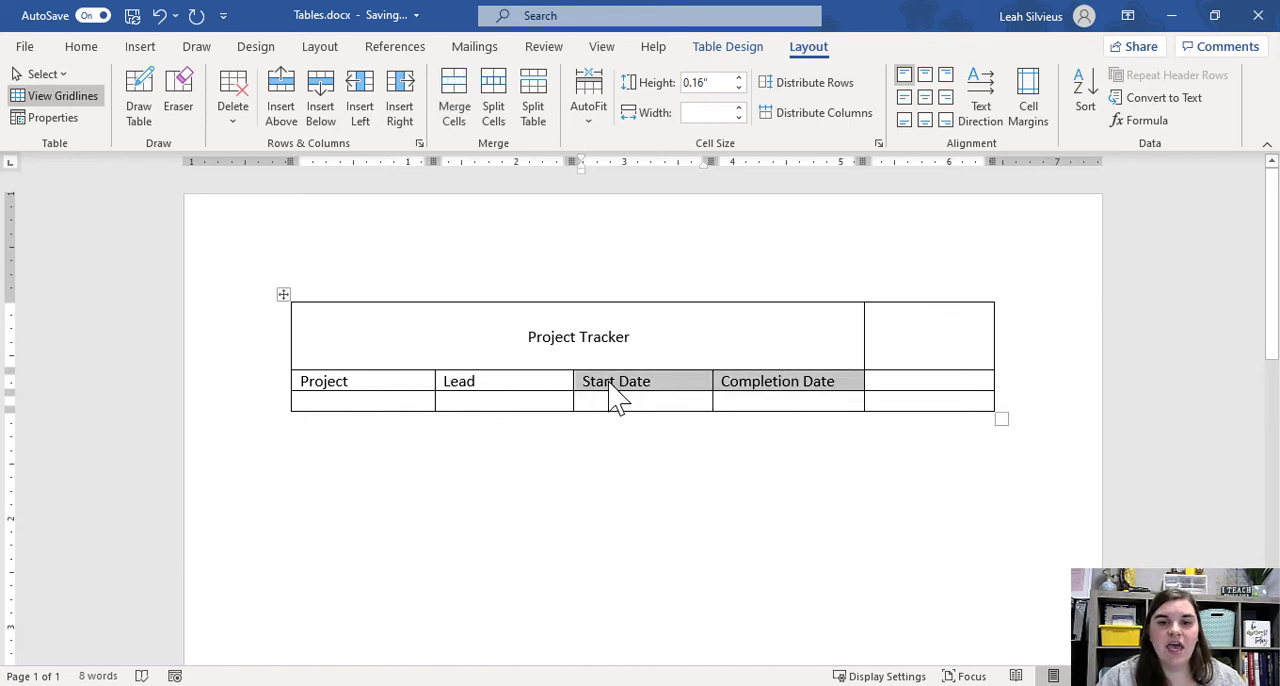
{"action": "left_click_drag", "start_coordinate": [609, 385], "coordinate": [594, 405]}
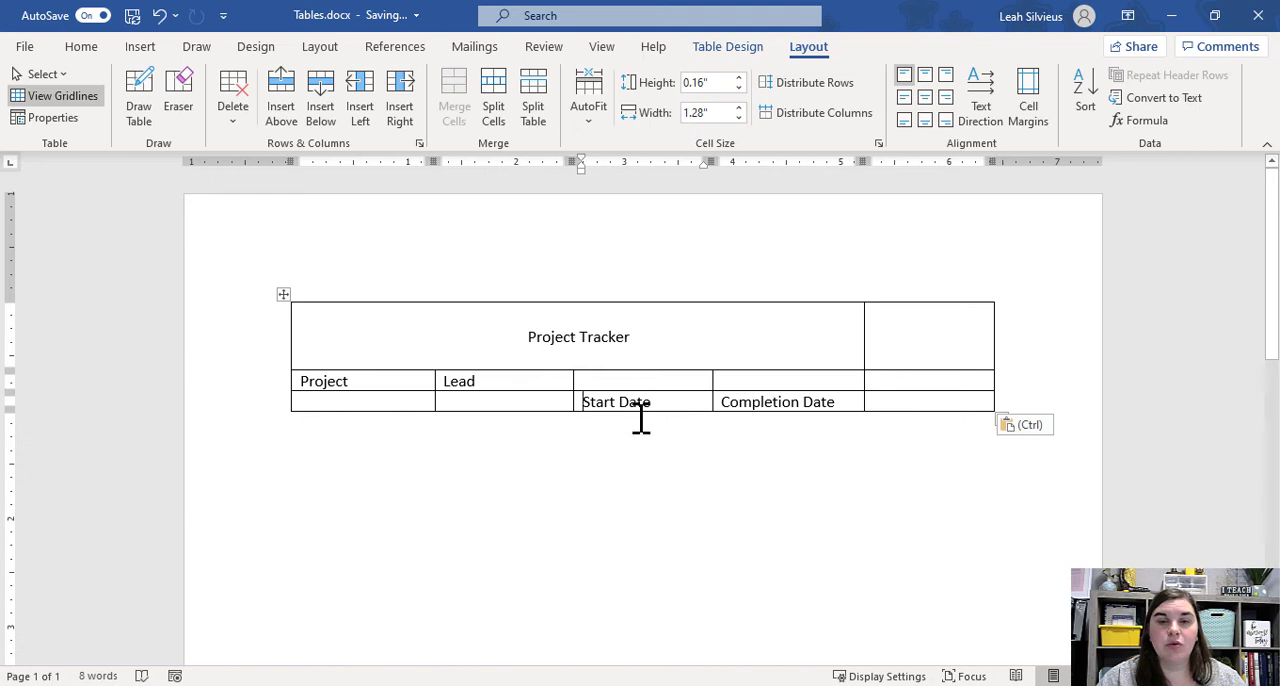
Below the table, move the first word of a sample Awesome/Word list to its end and delete the sample text.
{"action": "left_click", "coordinate": [355, 475]}
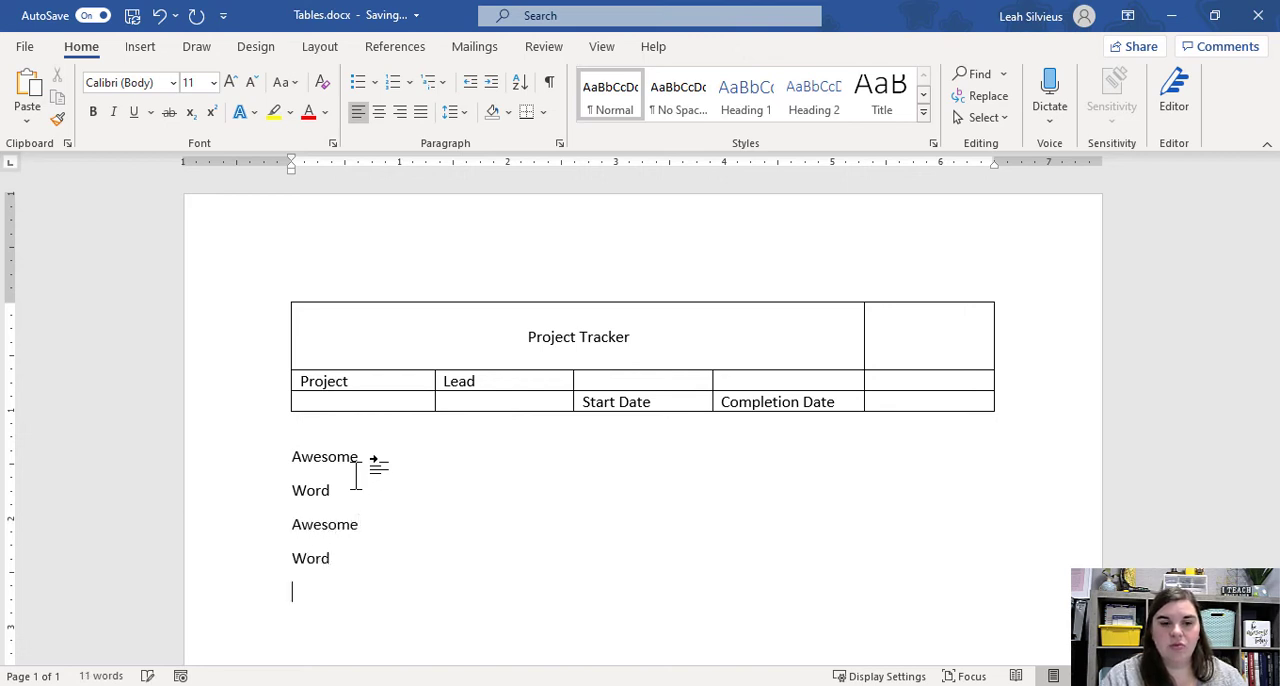
{"action": "double_click", "coordinate": [329, 456]}
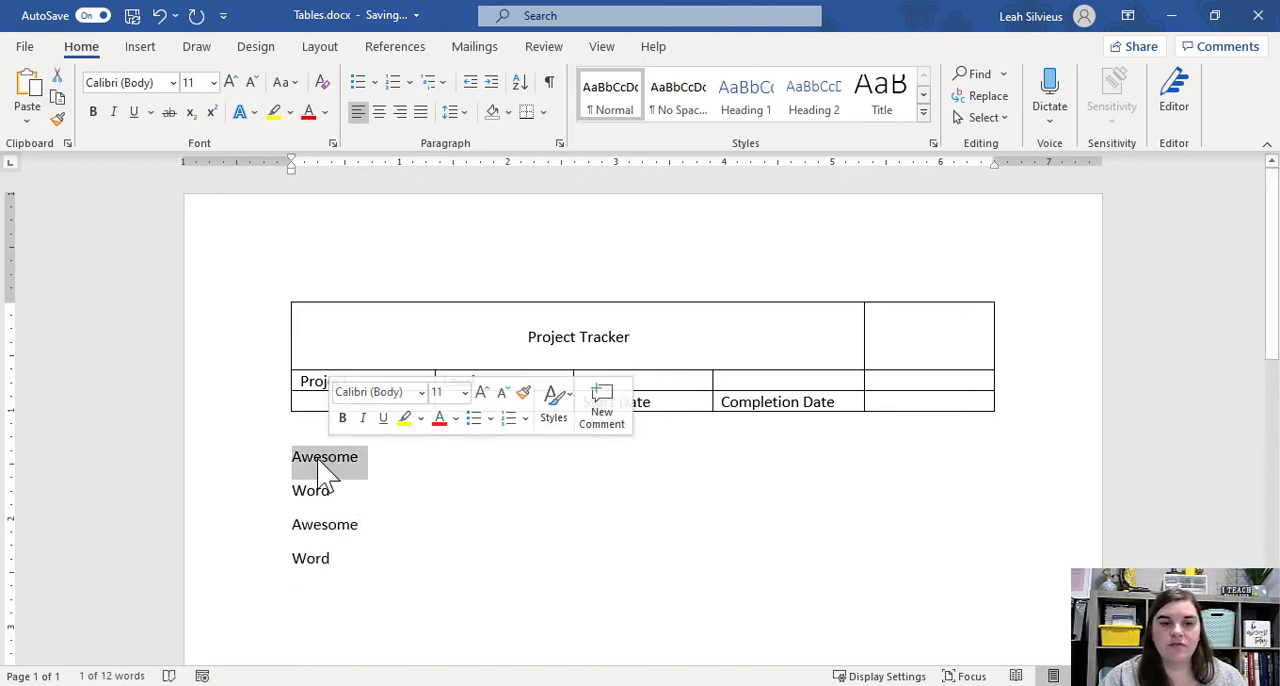
{"action": "left_click_drag", "start_coordinate": [329, 470], "coordinate": [343, 572]}
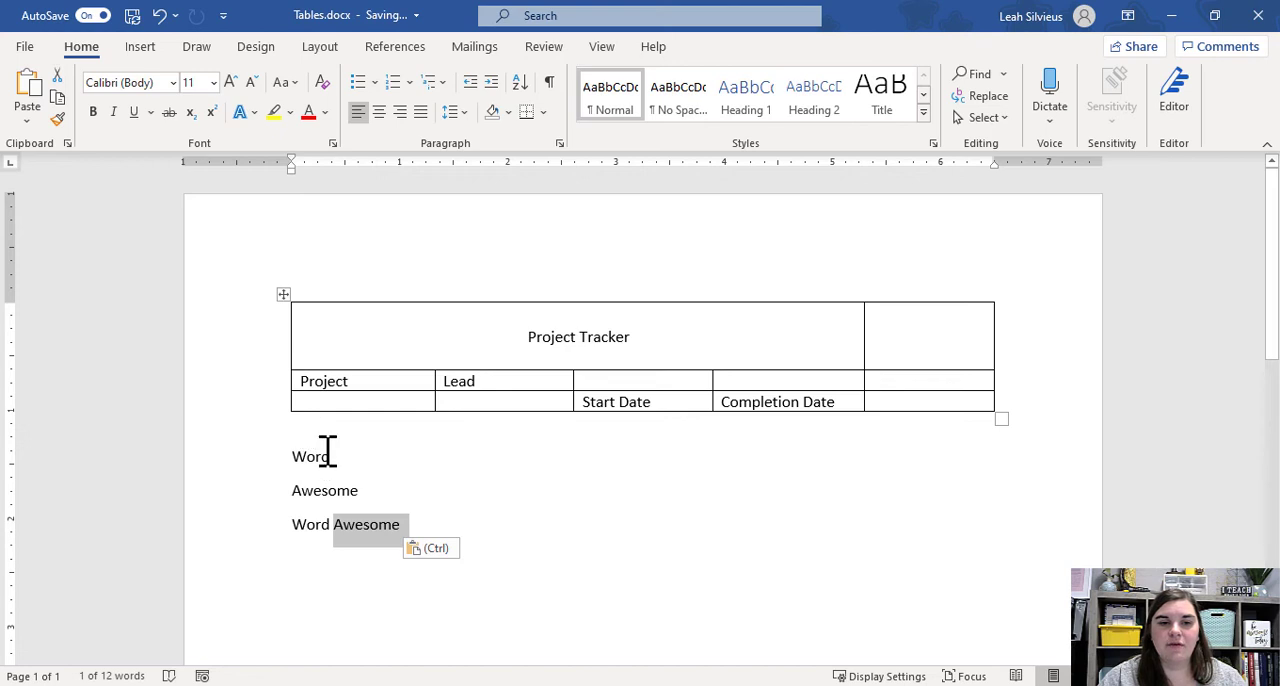
{"action": "left_click_drag", "start_coordinate": [328, 451], "coordinate": [443, 534]}
{"action": "key", "text": "Delete"}
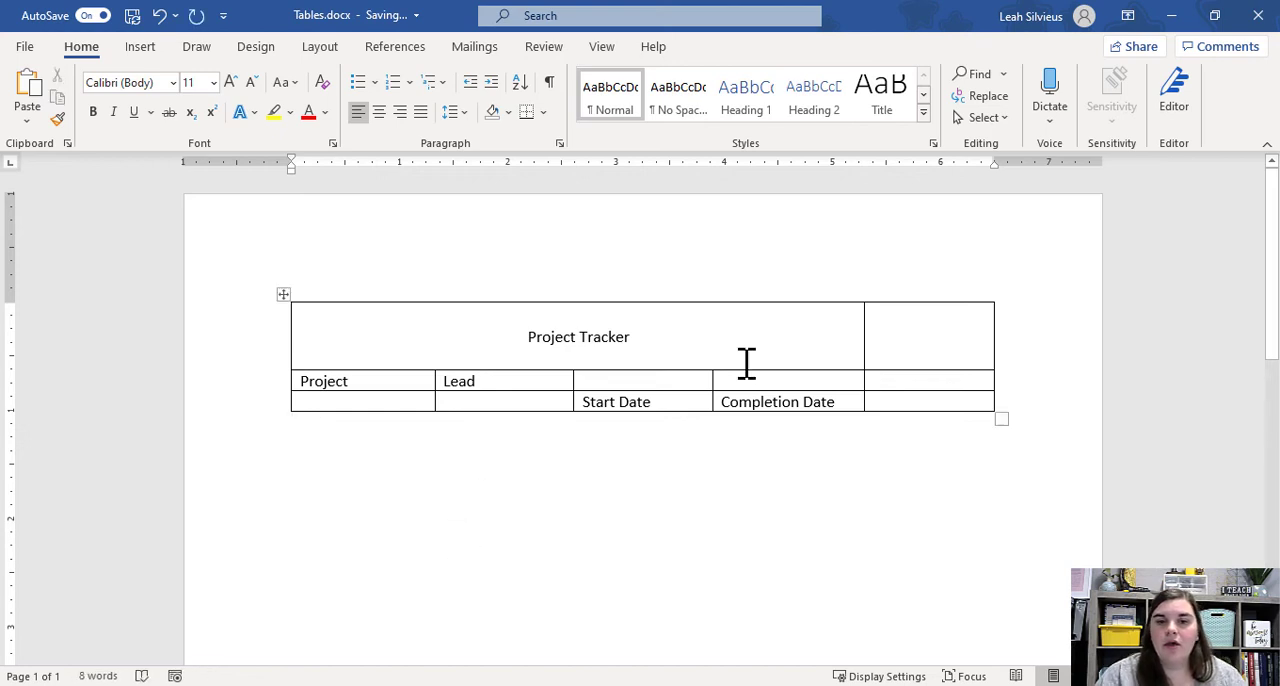
Move the Completion Date heading into the empty cell of the last column in the same row.
{"action": "double_click", "coordinate": [789, 406]}
{"action": "triple_click", "coordinate": [786, 402]}
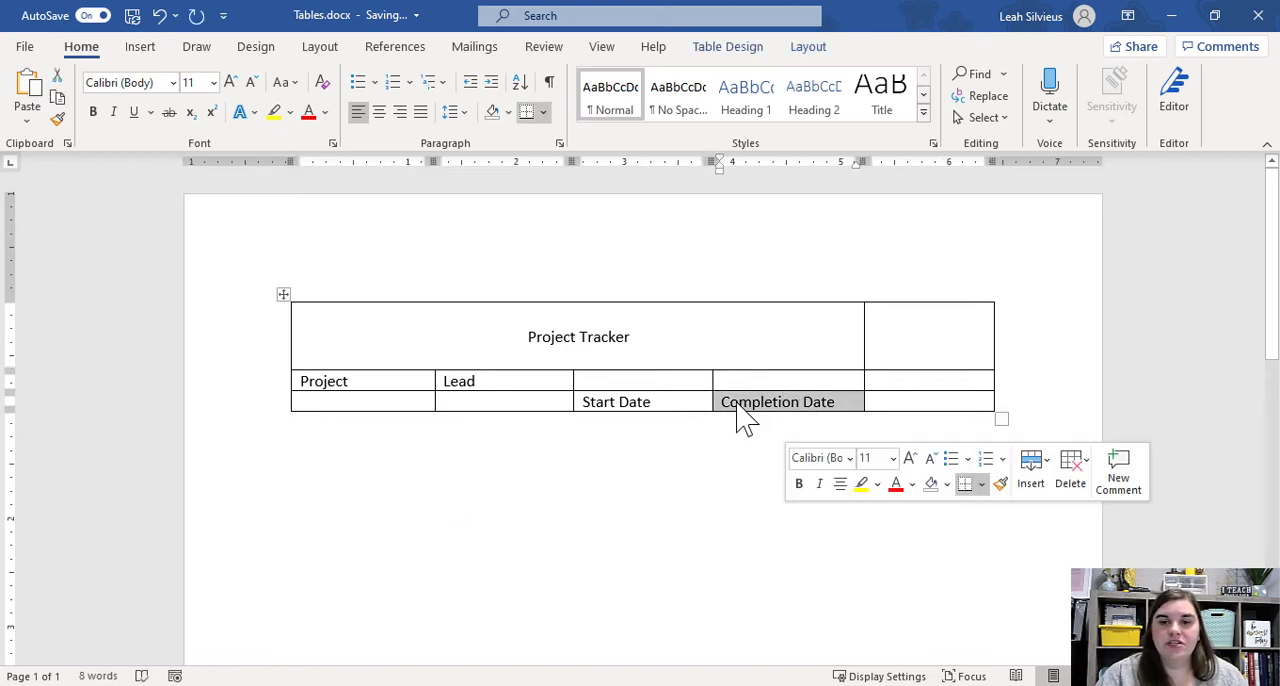
{"action": "left_click_drag", "start_coordinate": [736, 401], "coordinate": [925, 399]}
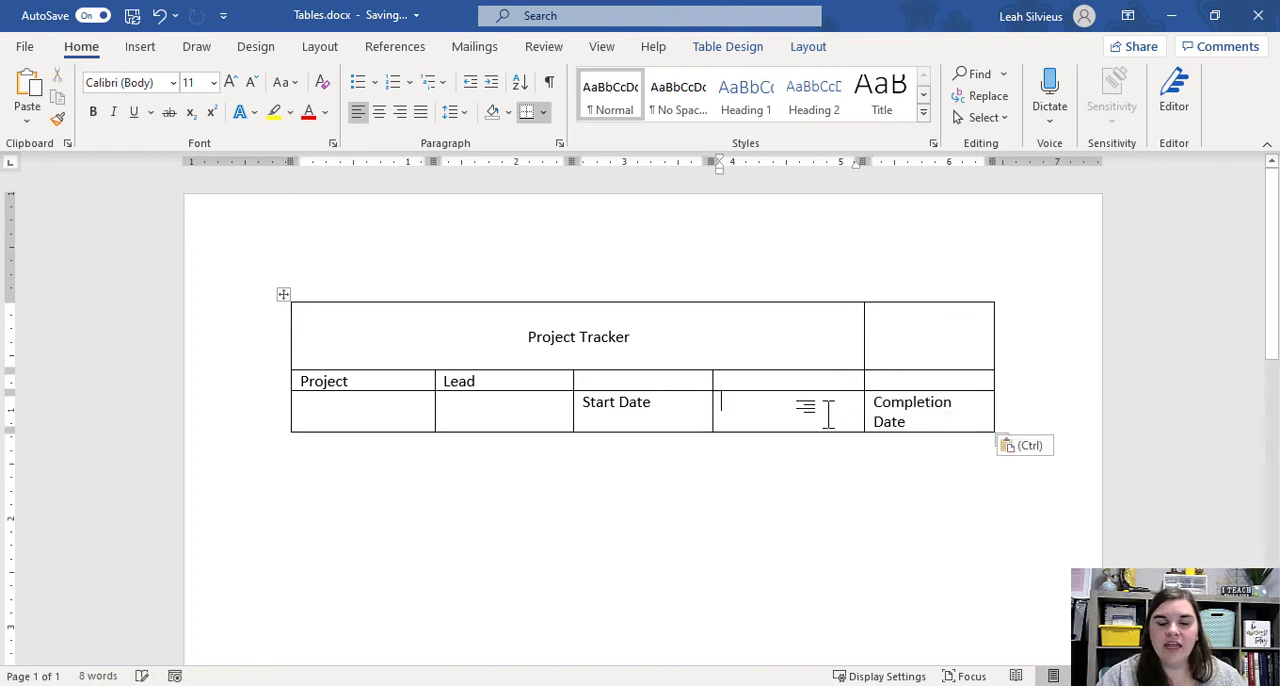
Enter the heading Due Date in the cell after Start Date and Important Dates in the cell above Start Date.
{"action": "left_click", "coordinate": [828, 412]}
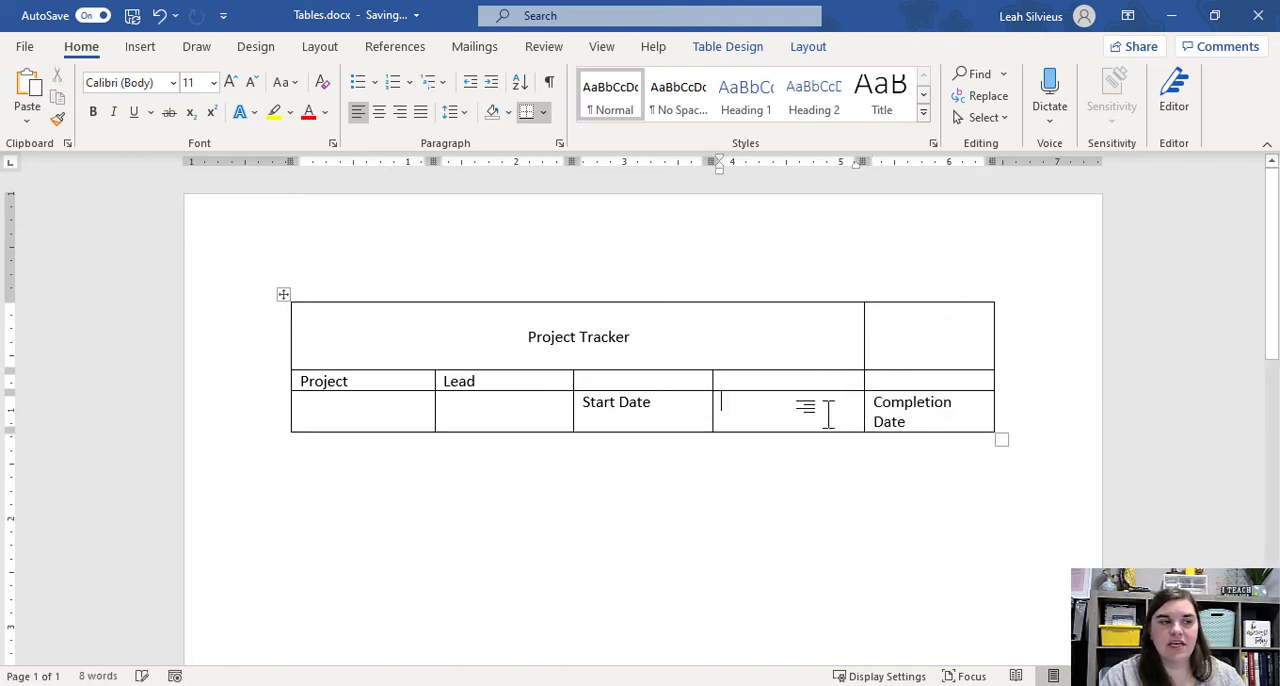
{"action": "type", "text": "Due Date"}
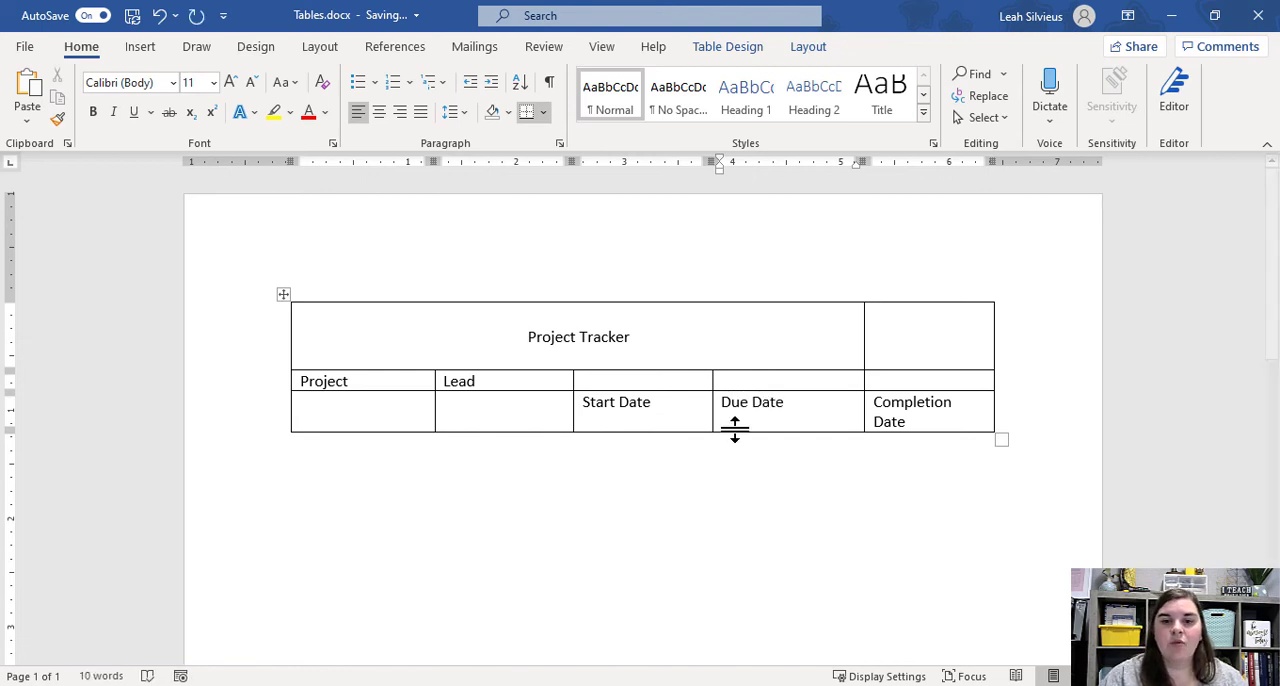
{"action": "left_click", "coordinate": [679, 383]}
{"action": "type", "text": "Important Dates"}
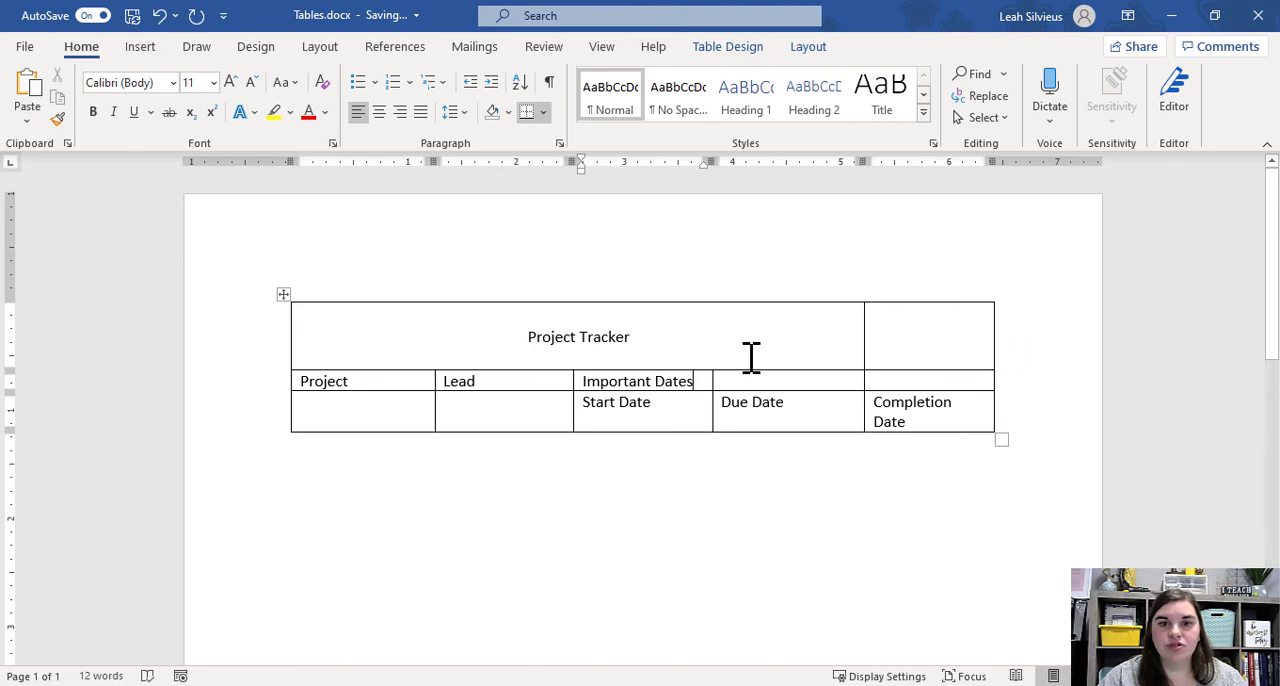
Merge the Project Tracker title cell with the empty cell beside it so the title spans the full table.
{"action": "left_click_drag", "start_coordinate": [530, 333], "coordinate": [944, 325]}
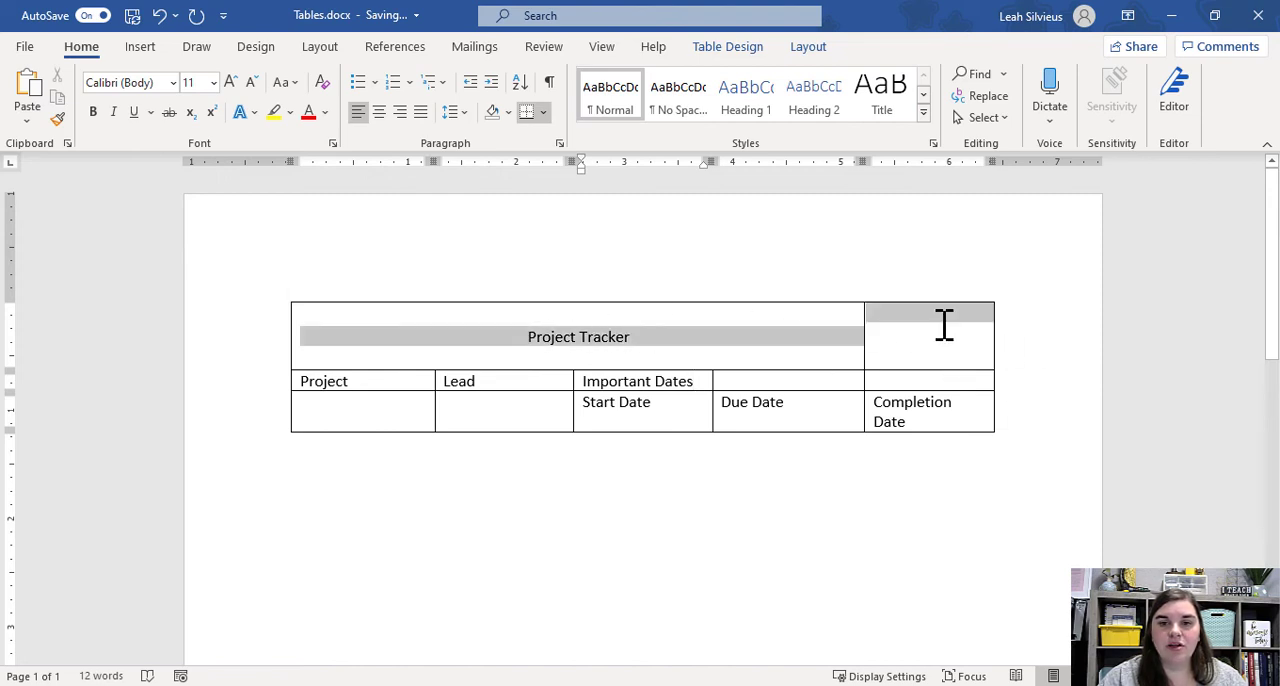
{"action": "right_click", "coordinate": [795, 340]}
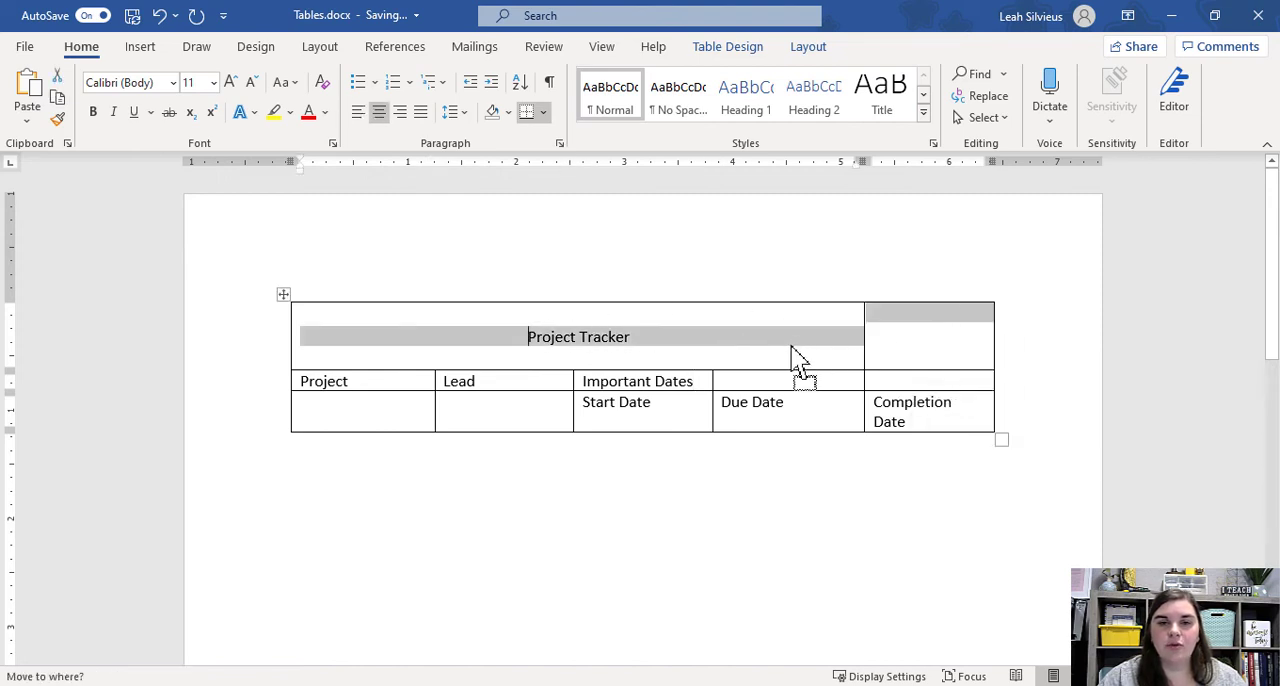
{"action": "key", "text": "Escape"}
{"action": "right_click", "coordinate": [837, 340]}
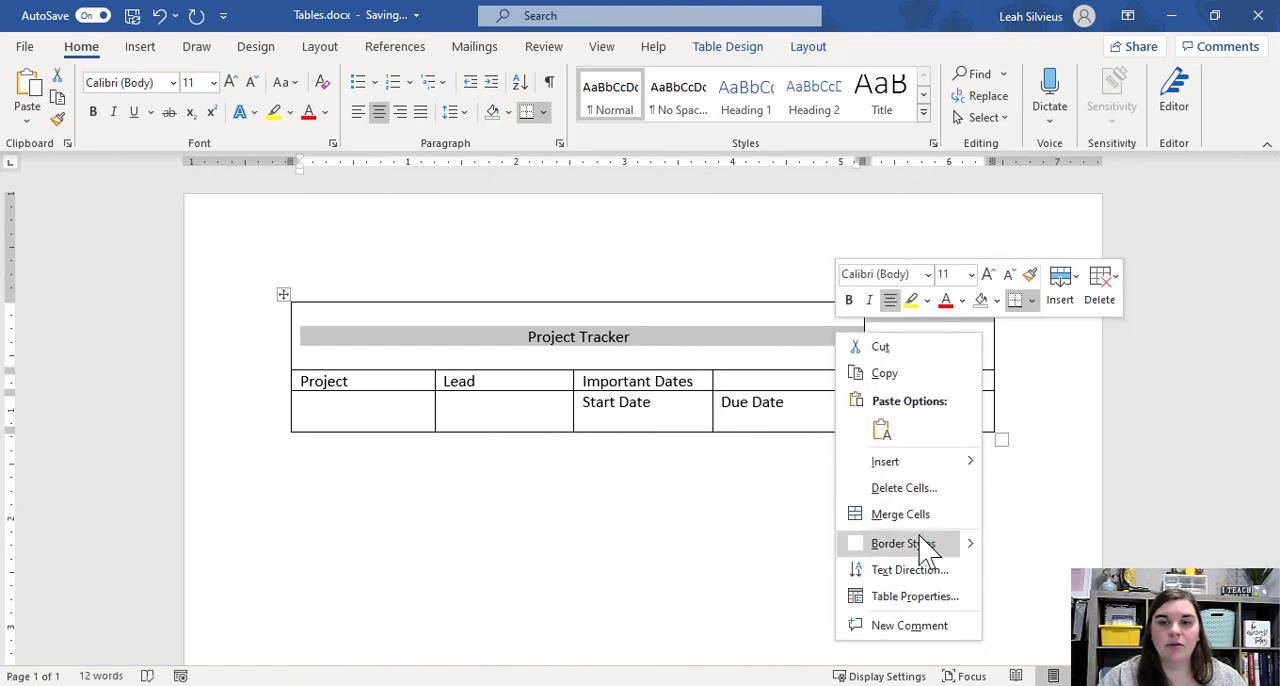
{"action": "left_click", "coordinate": [912, 514]}
Merge the Important Dates cell with the two empty cells after it in the same row.
{"action": "left_click", "coordinate": [648, 383]}
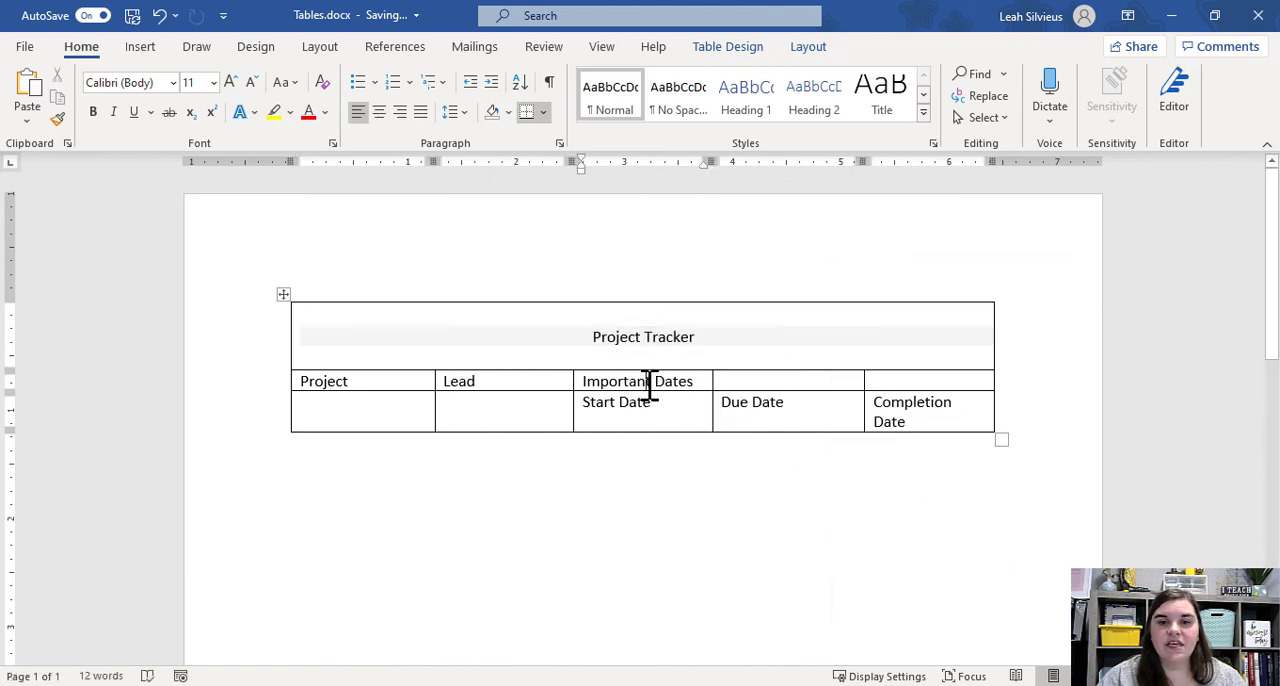
{"action": "left_click_drag", "start_coordinate": [690, 385], "coordinate": [928, 383]}
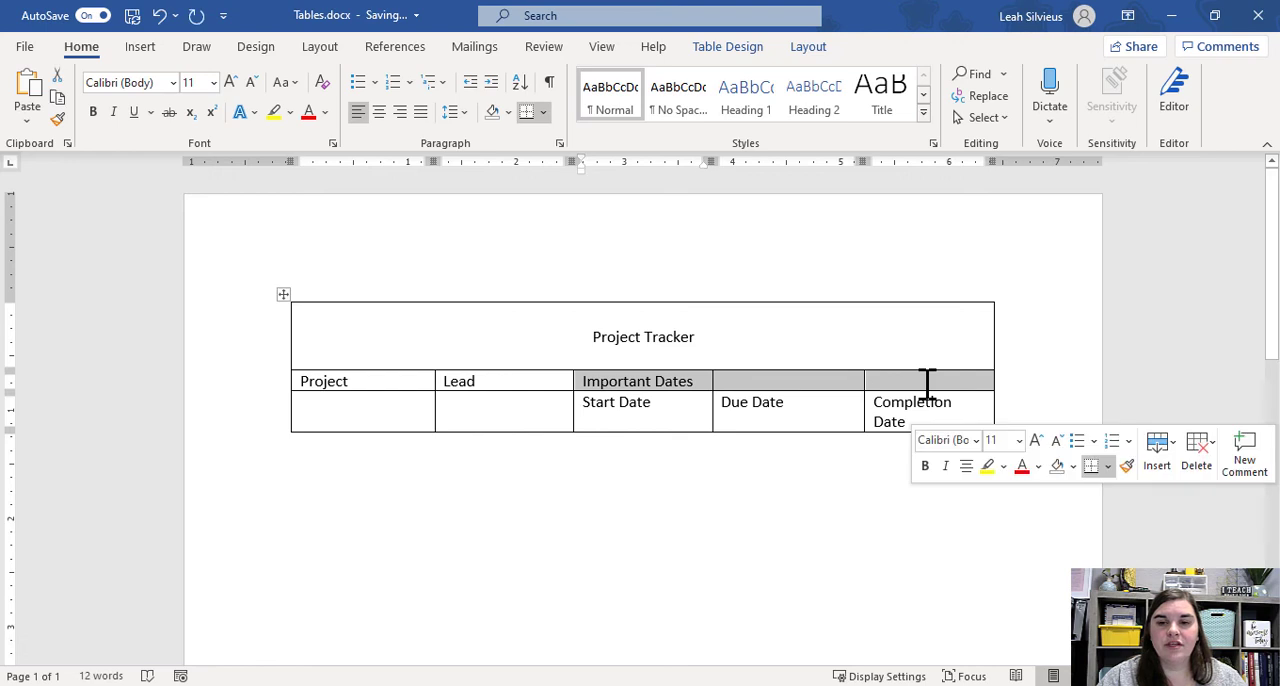
{"action": "right_click", "coordinate": [928, 383]}
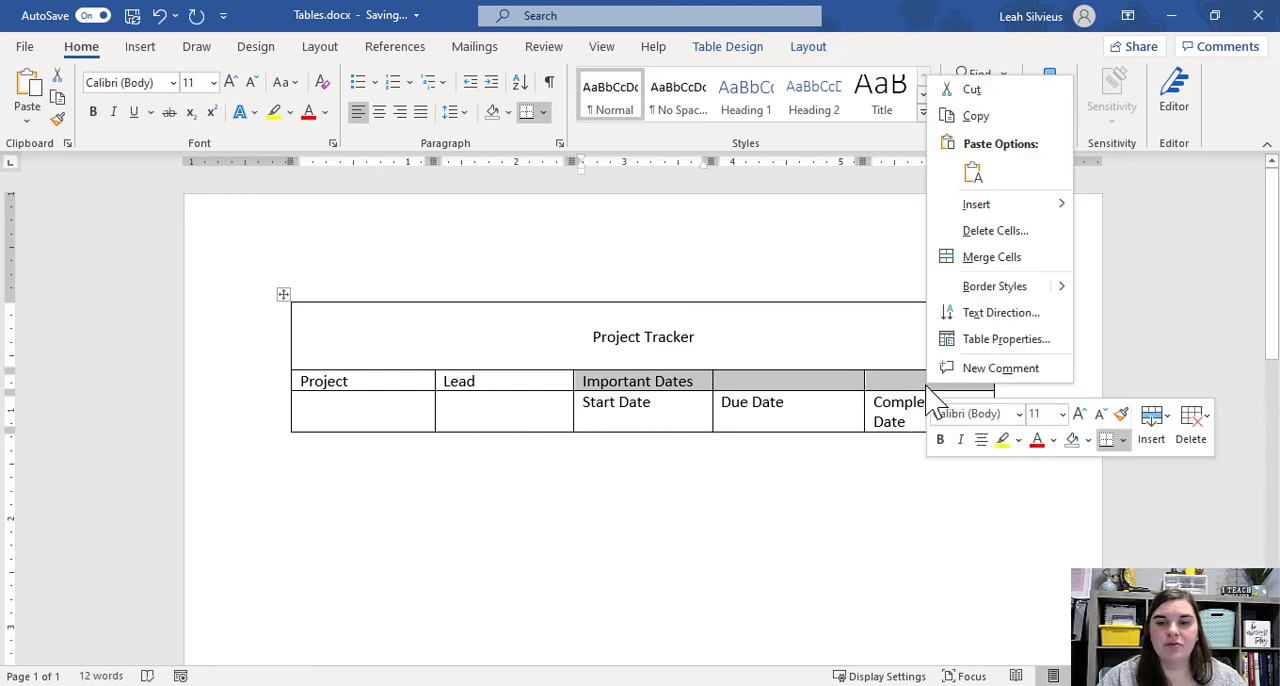
{"action": "left_click", "coordinate": [1008, 262]}
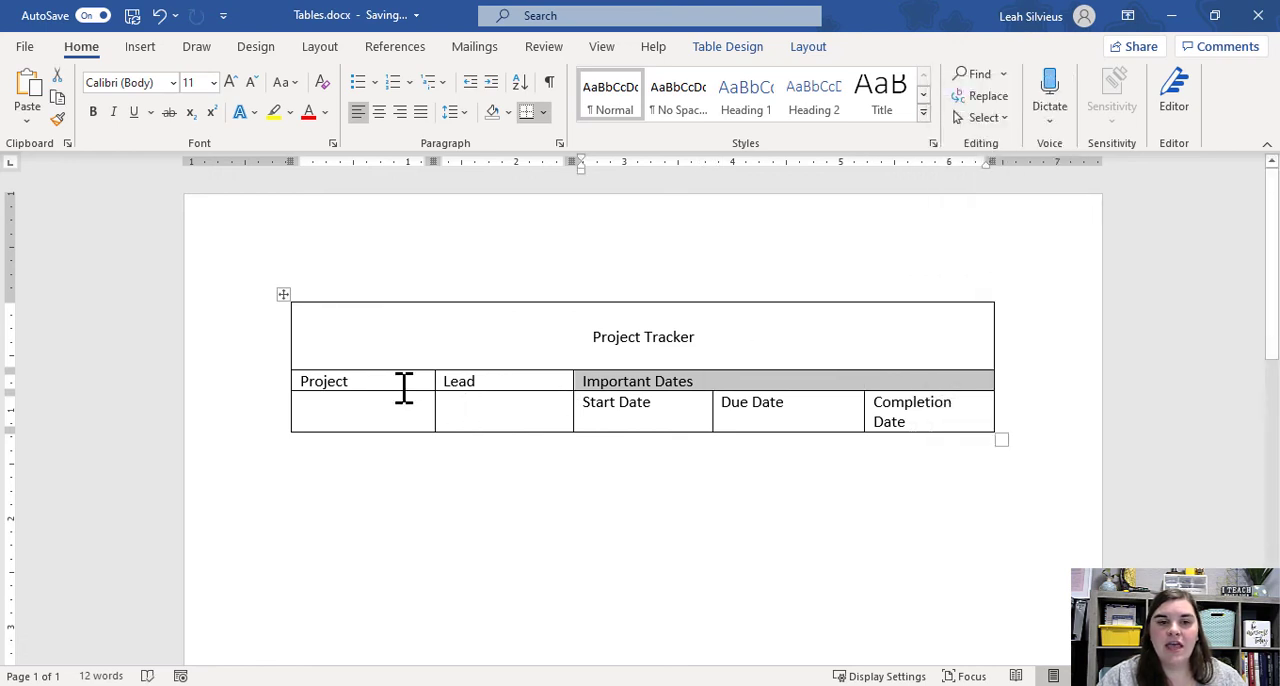
Merge the Project cell with the empty cell below it, and merge the Lead cell with the one below it.
{"action": "left_click_drag", "start_coordinate": [398, 396], "coordinate": [396, 380]}
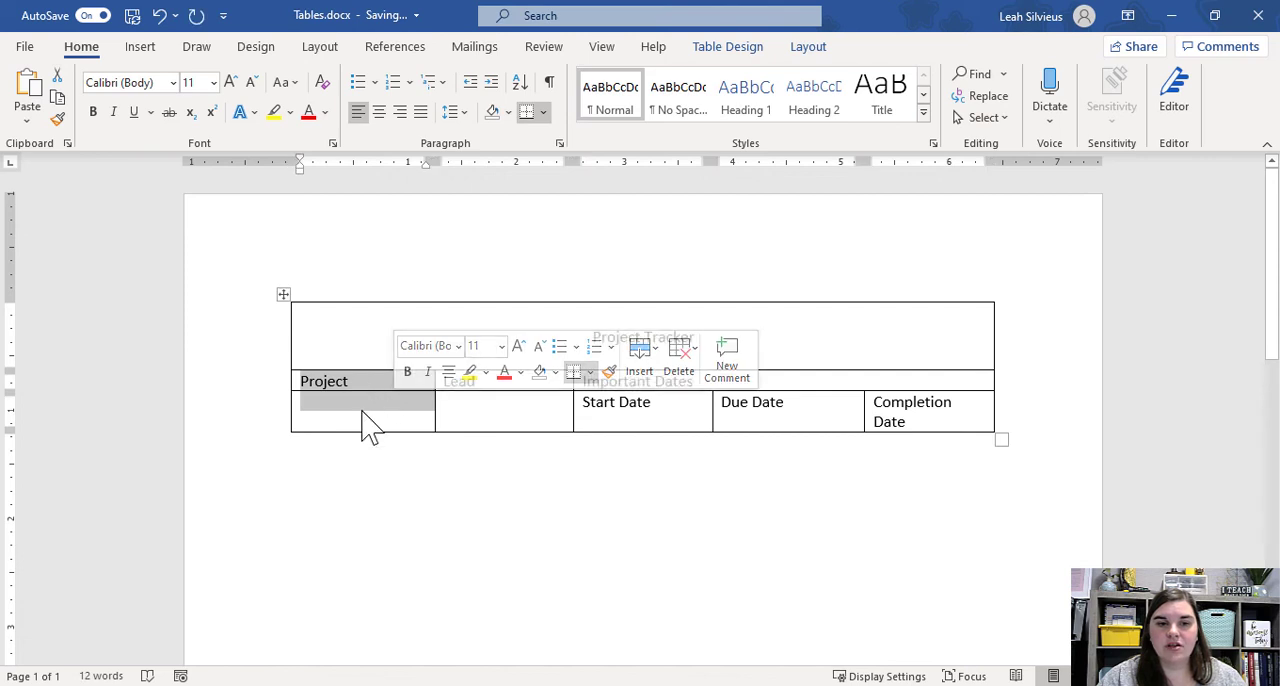
{"action": "right_click", "coordinate": [356, 410]}
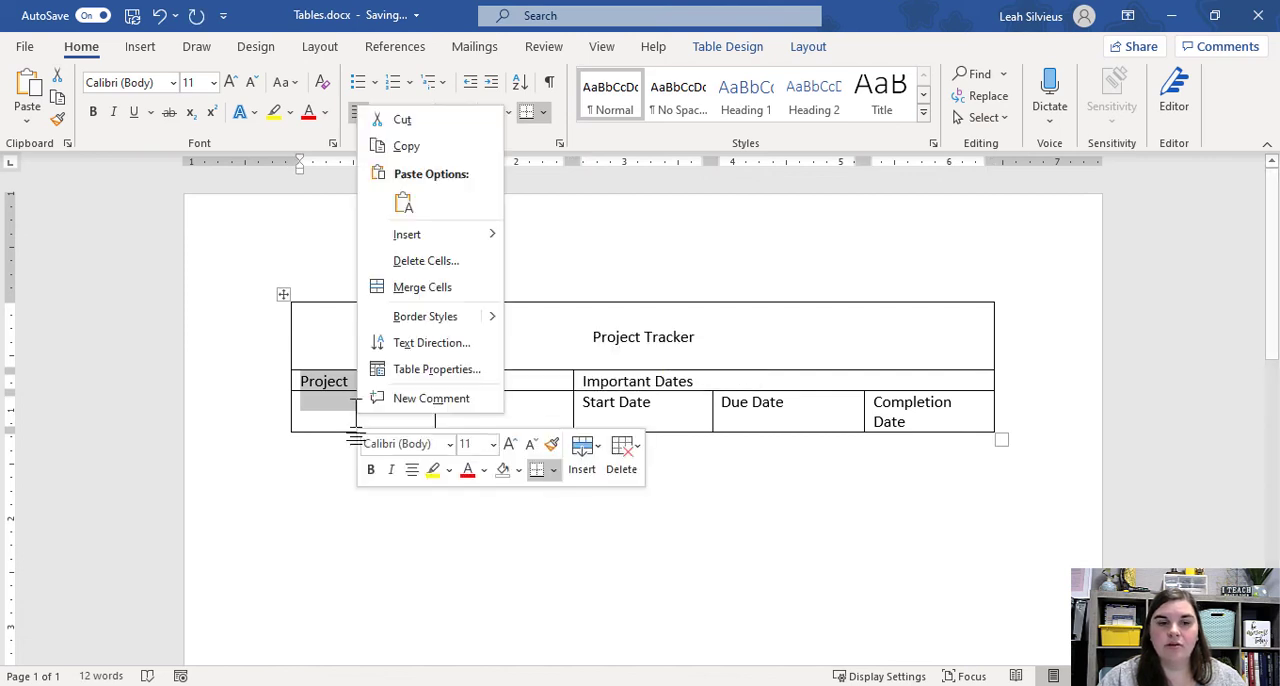
{"action": "left_click", "coordinate": [406, 290]}
{"action": "left_click_drag", "start_coordinate": [482, 381], "coordinate": [480, 403]}
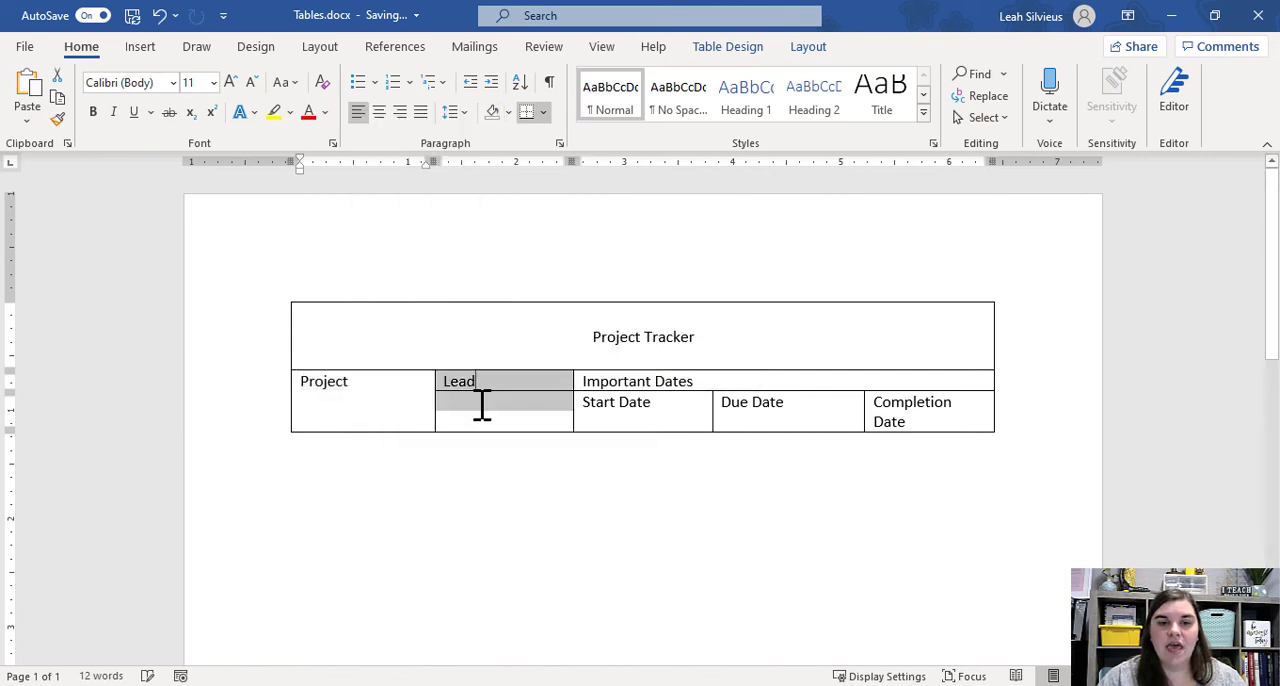
{"action": "right_click", "coordinate": [486, 423]}
{"action": "left_click", "coordinate": [580, 277]}
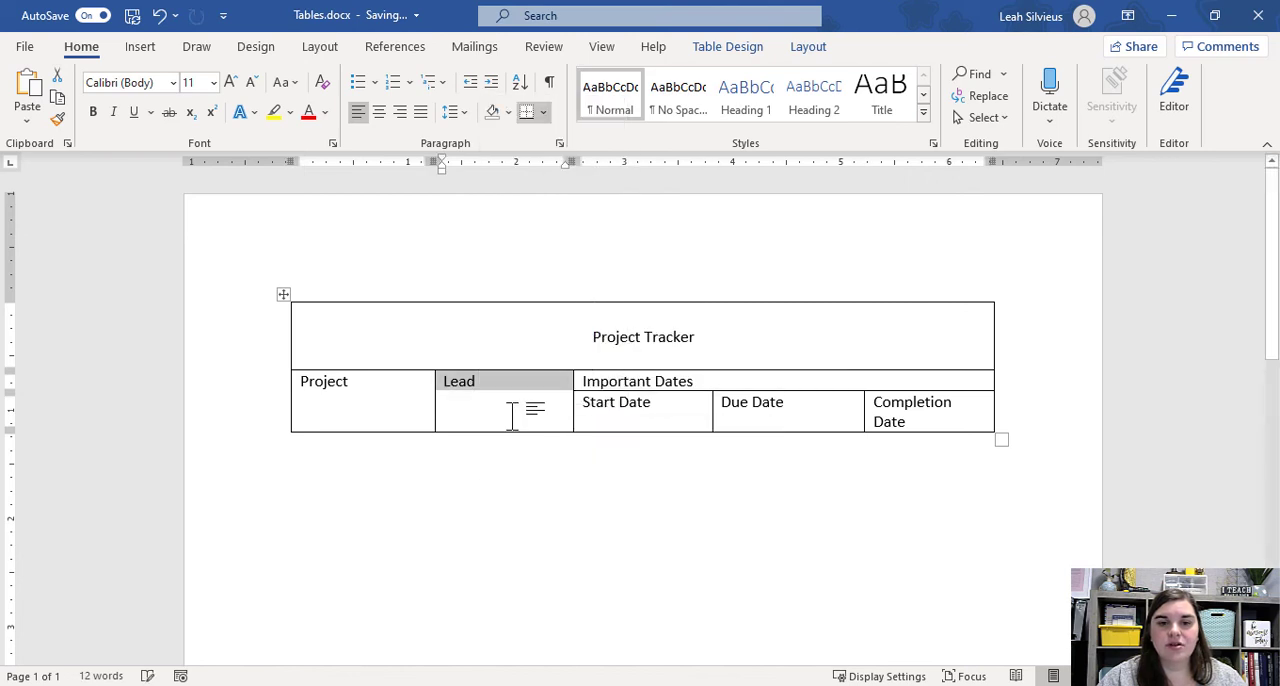
{"action": "left_click", "coordinate": [511, 414]}
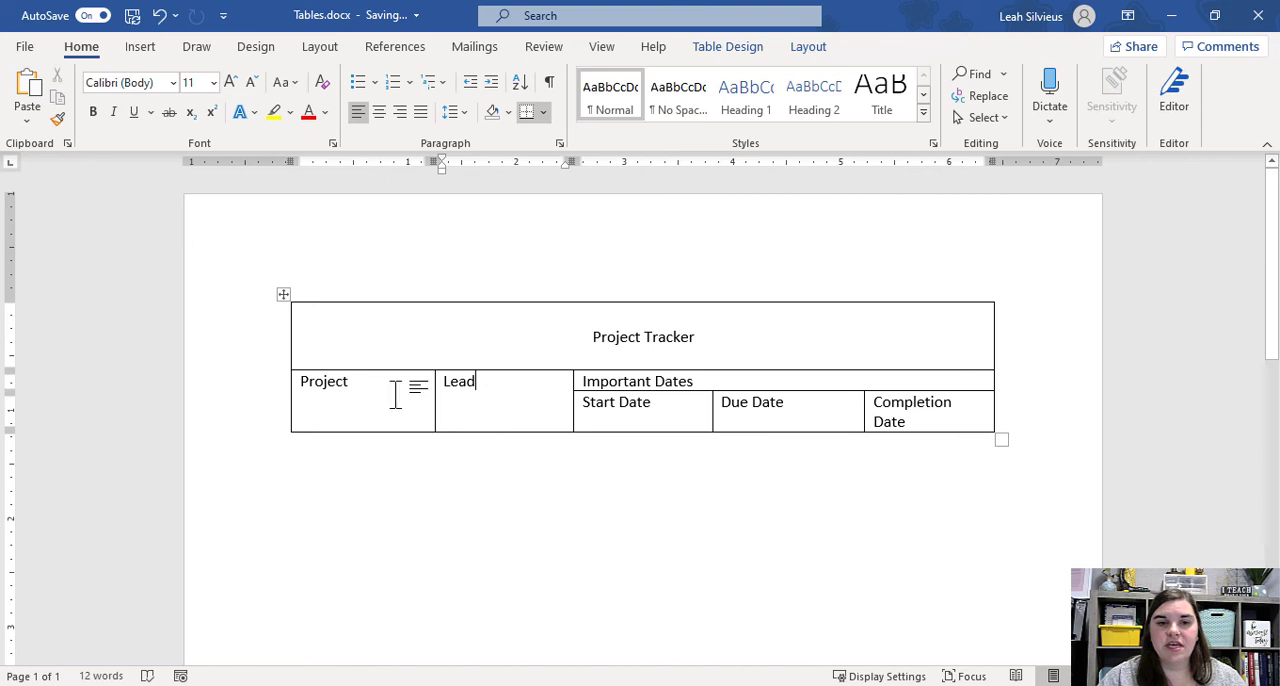
Append a new row after the Completion Date cell and advance through its cells to the last one.
{"action": "left_click", "coordinate": [935, 427]}
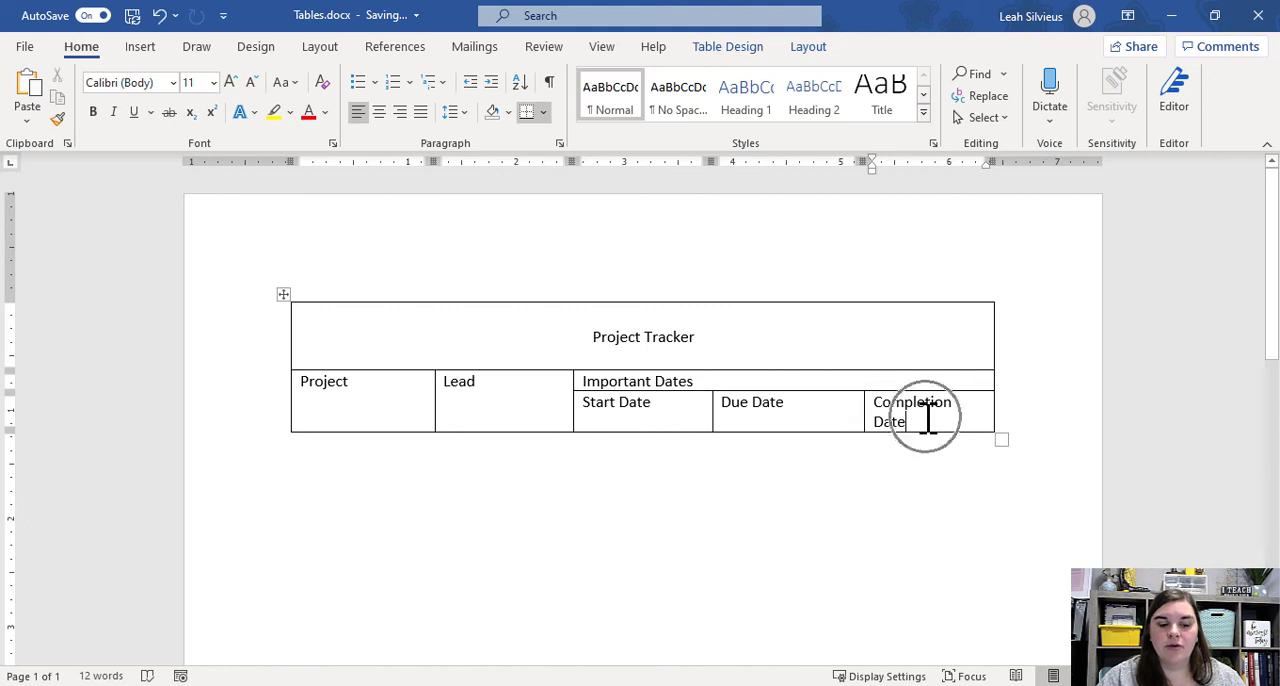
{"action": "key", "text": "Tab"}
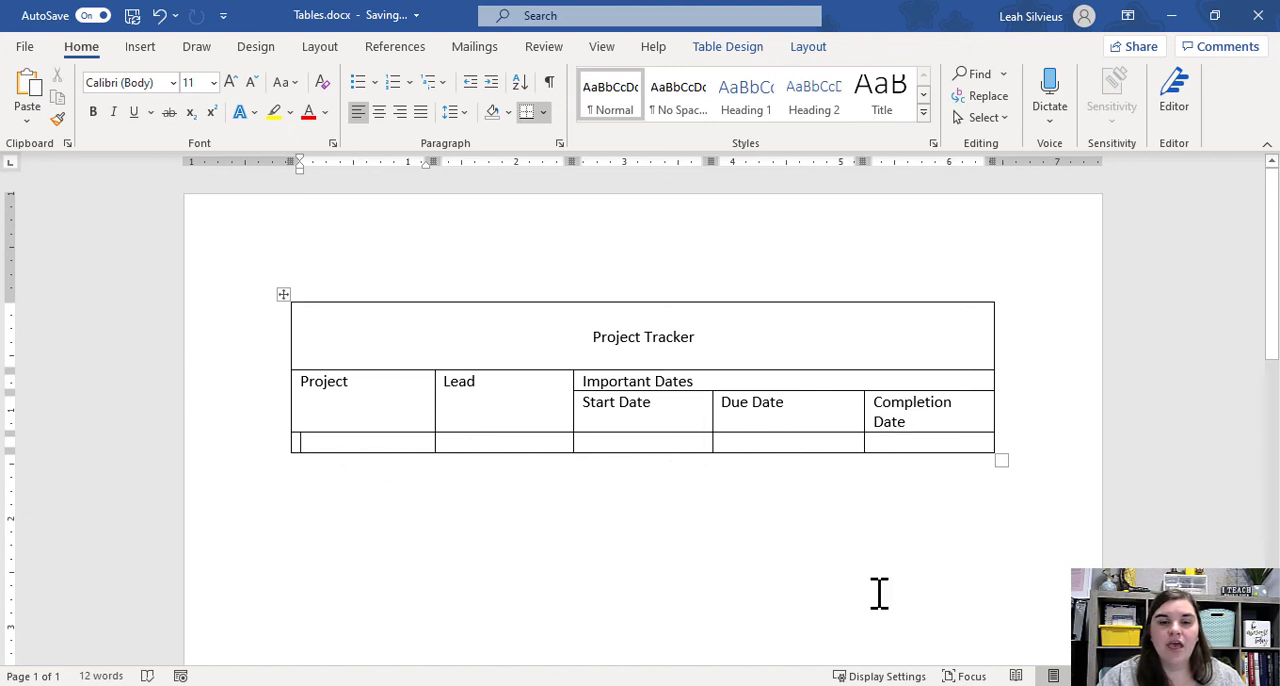
{"action": "key", "text": "Tab"}
{"action": "key", "text": "Tab"}
{"action": "key", "text": "Tab"}
{"action": "key", "text": "Tab"}
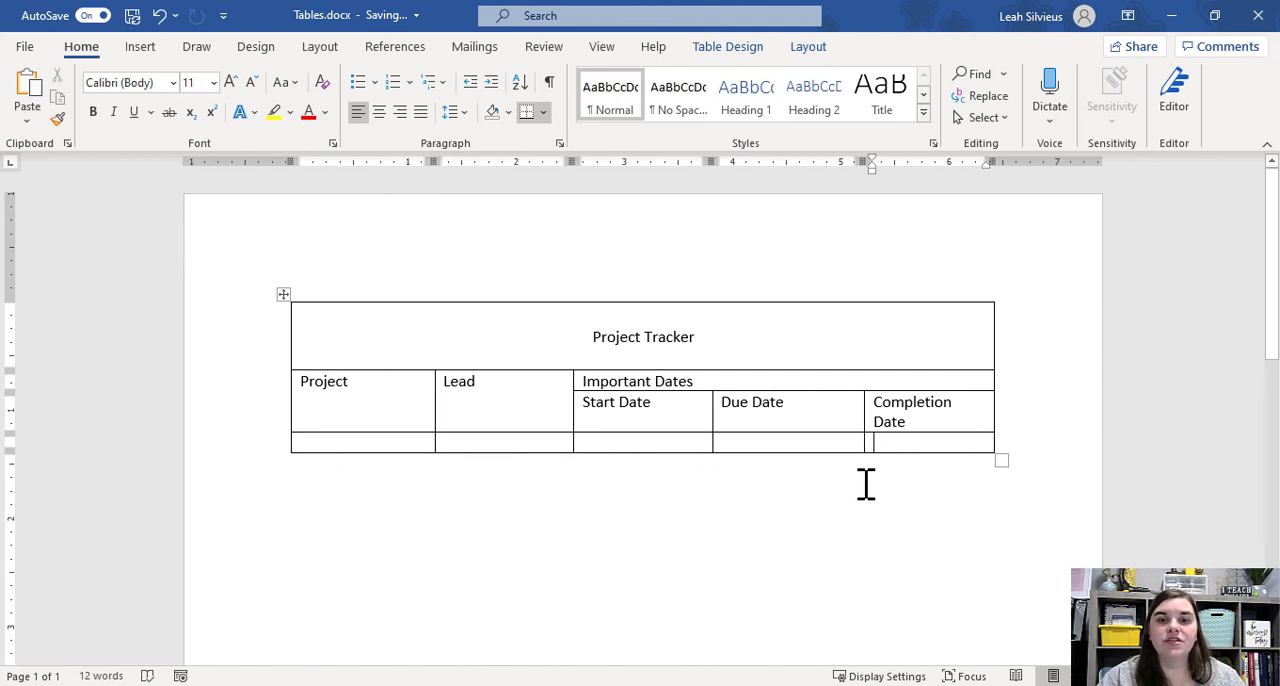
Move back to the new row's Lead column cell and forward past its last cell to append another row.
{"action": "key", "text": "shift+Tab"}
{"action": "key", "text": "shift+Tab"}
{"action": "key", "text": "shift+Tab"}
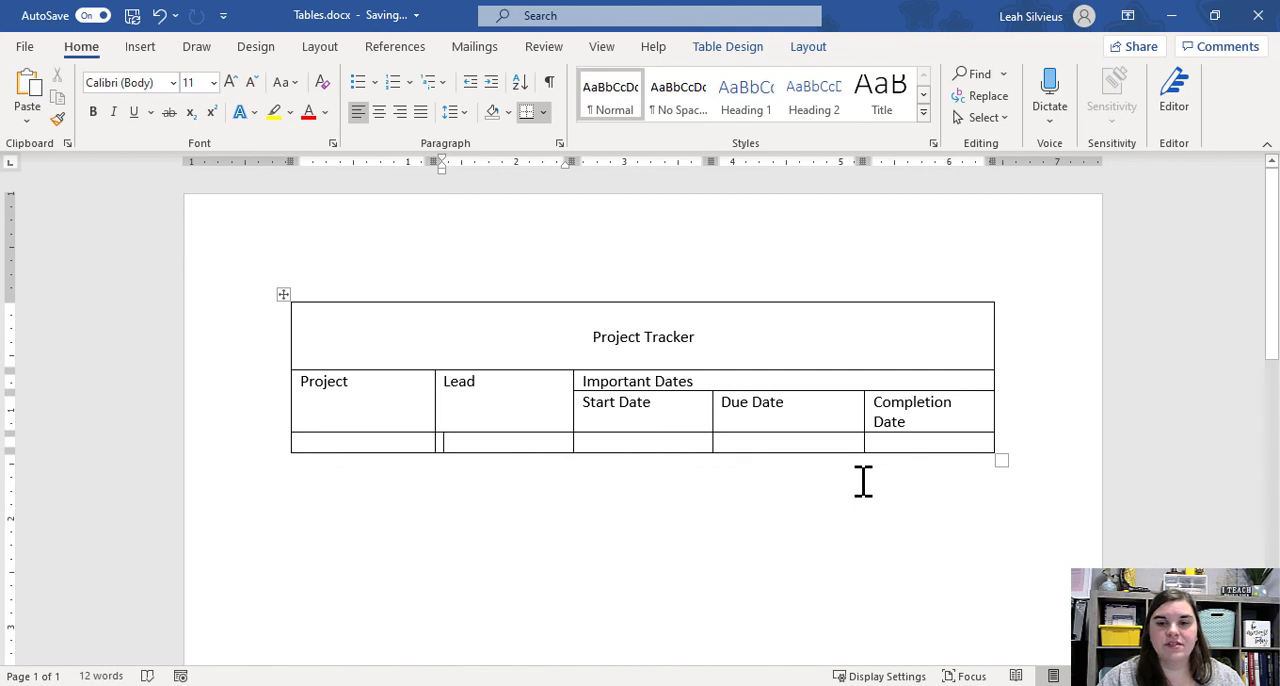
{"action": "key", "text": "Tab"}
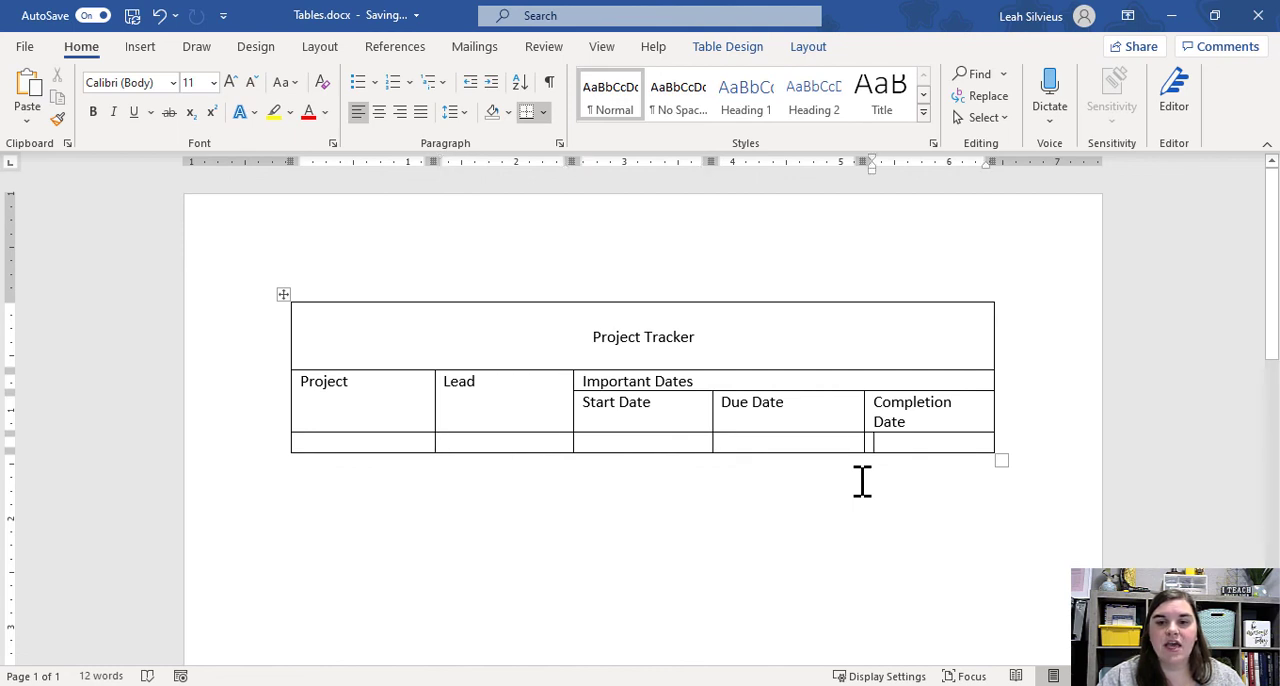
{"action": "key", "text": "Tab"}
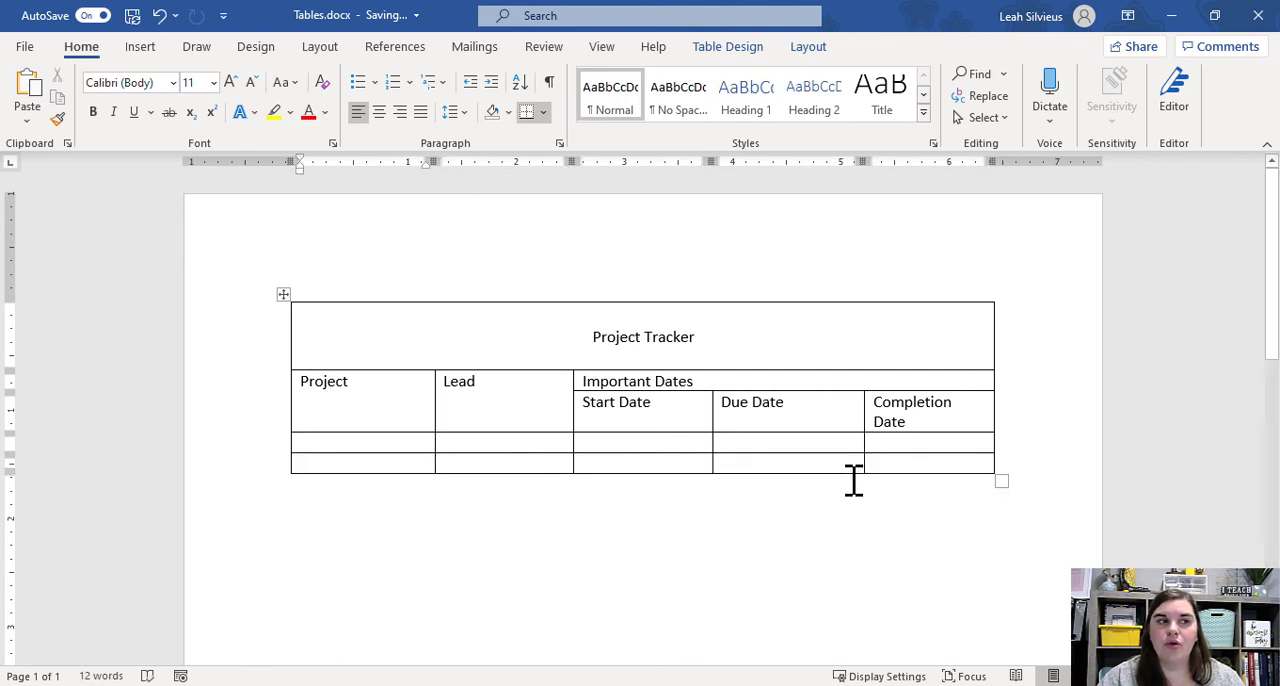